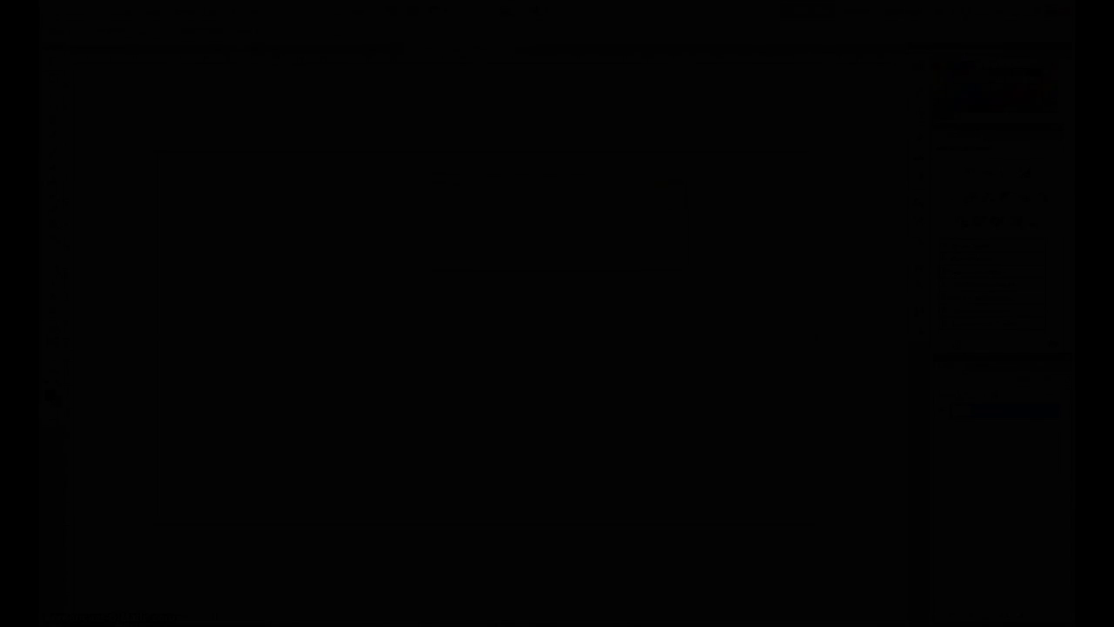
Lower the blue background's opacity to darken it and move the graffiti down-left.
left_click(366, 373)
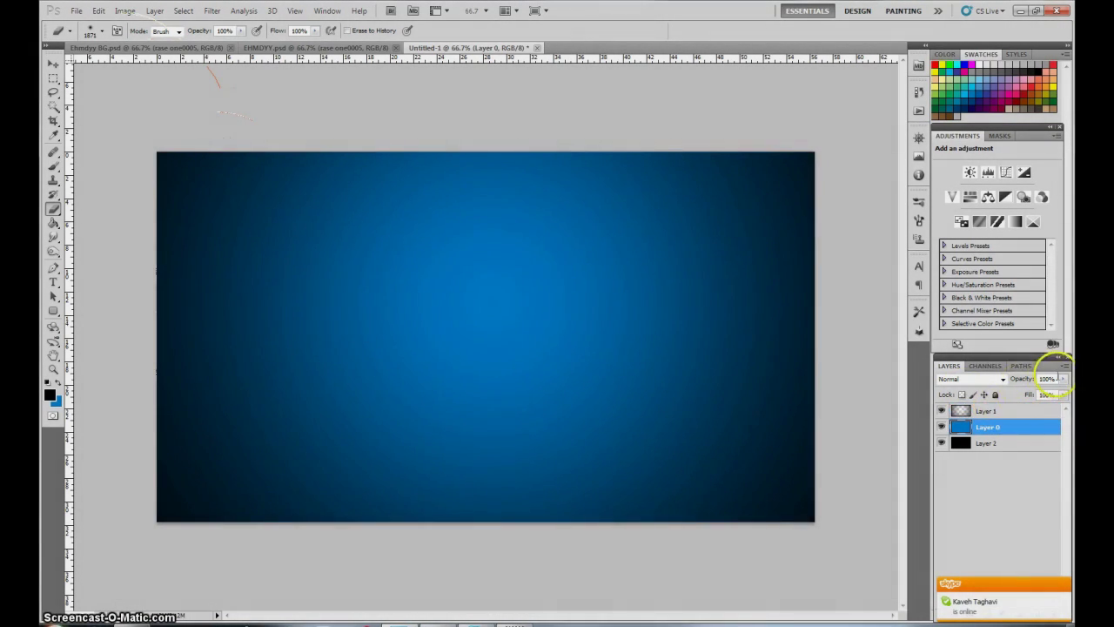
left_click_drag(1063, 394, 1030, 394)
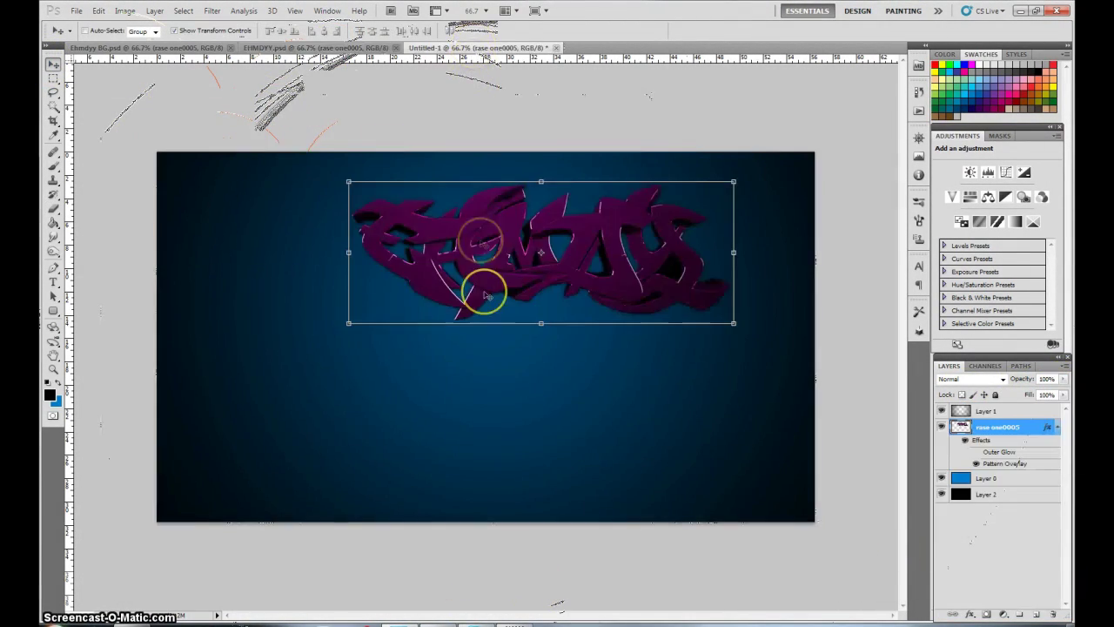
left_click_drag(486, 296, 442, 378)
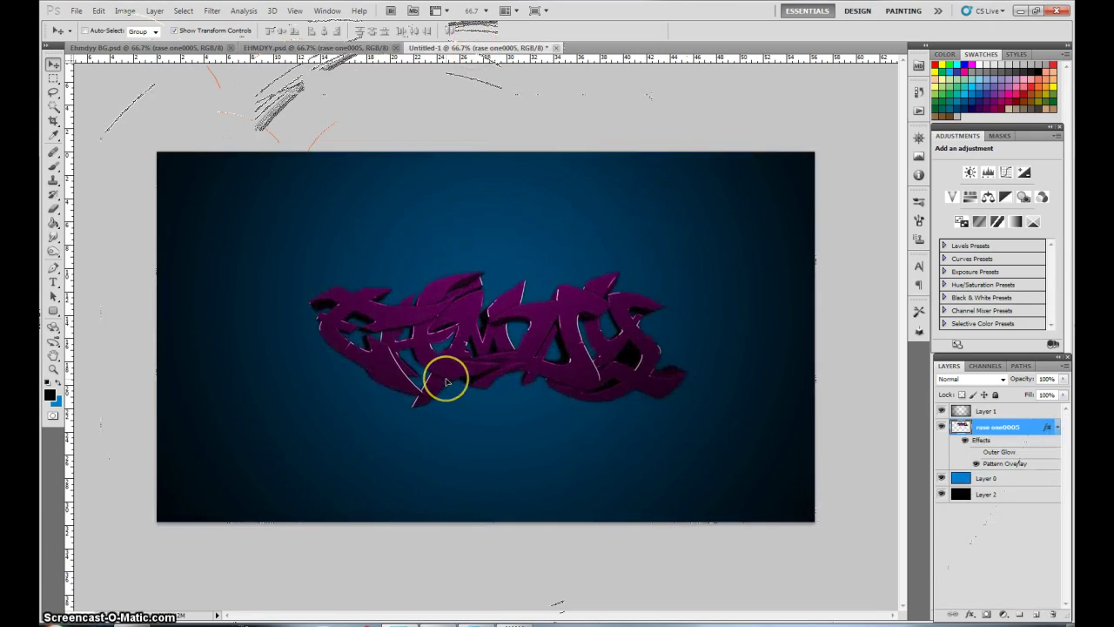
Give the graffiti a deep blue Color Overlay in Color blend mode.
right_click(997, 427)
left_click(984, 144)
left_click(722, 262)
left_click(933, 143)
left_click(802, 409)
left_click(915, 353)
left_click(886, 145)
left_click(871, 460)
left_click(933, 144)
left_click_drag(807, 442, 802, 419)
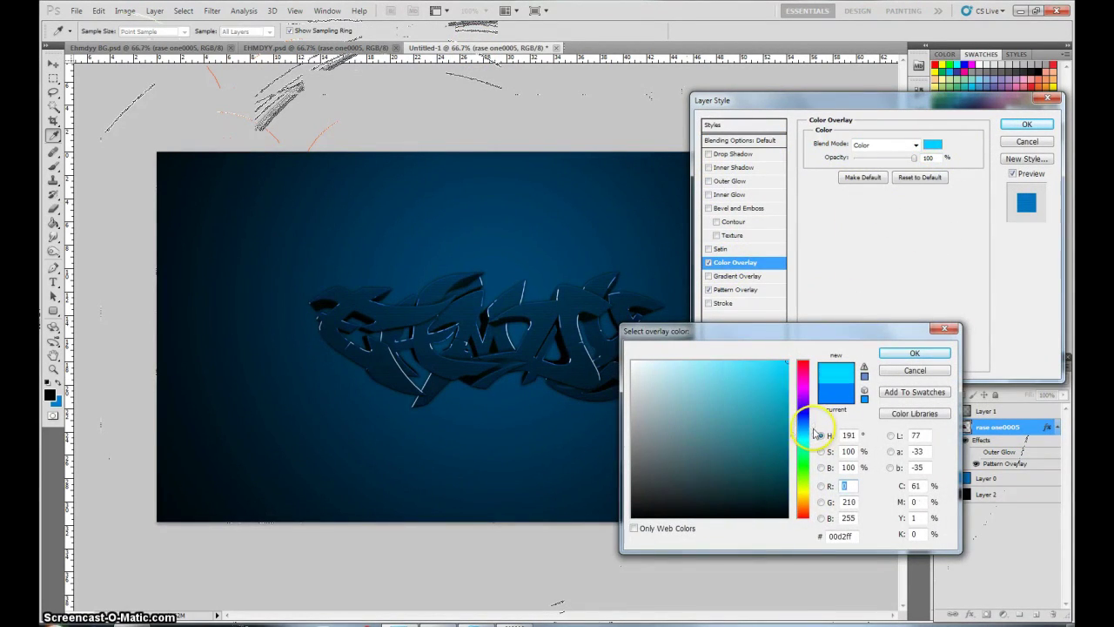
left_click(915, 352)
Add an Overlay-mode Gradient Overlay and a Drop Shadow to the graffiti, and apply the style.
left_click(740, 275)
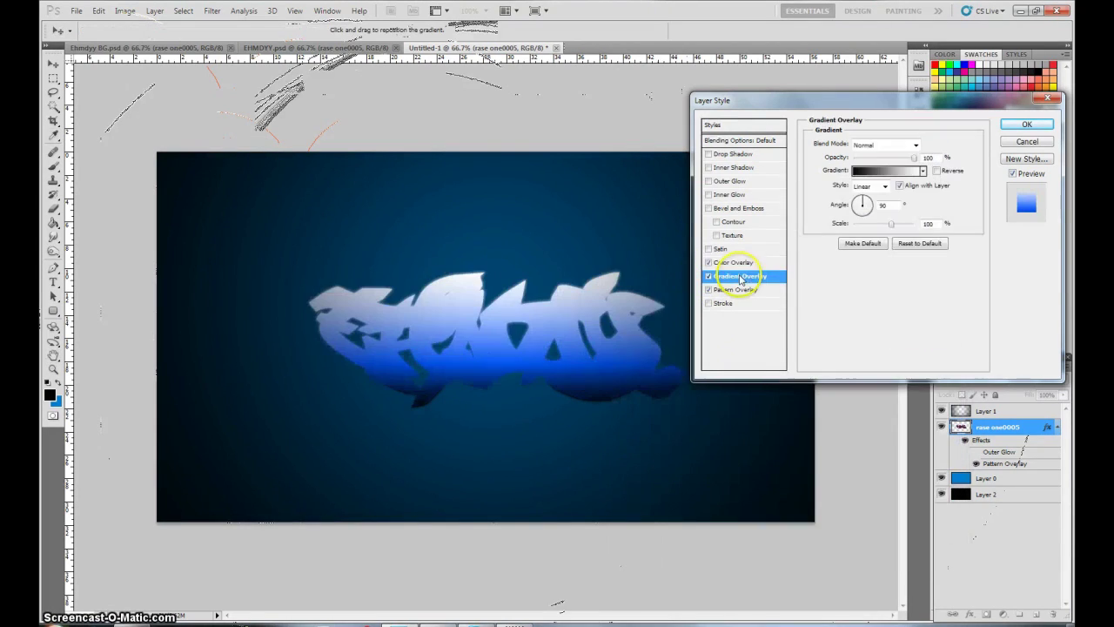
left_click(886, 145)
left_click(871, 306)
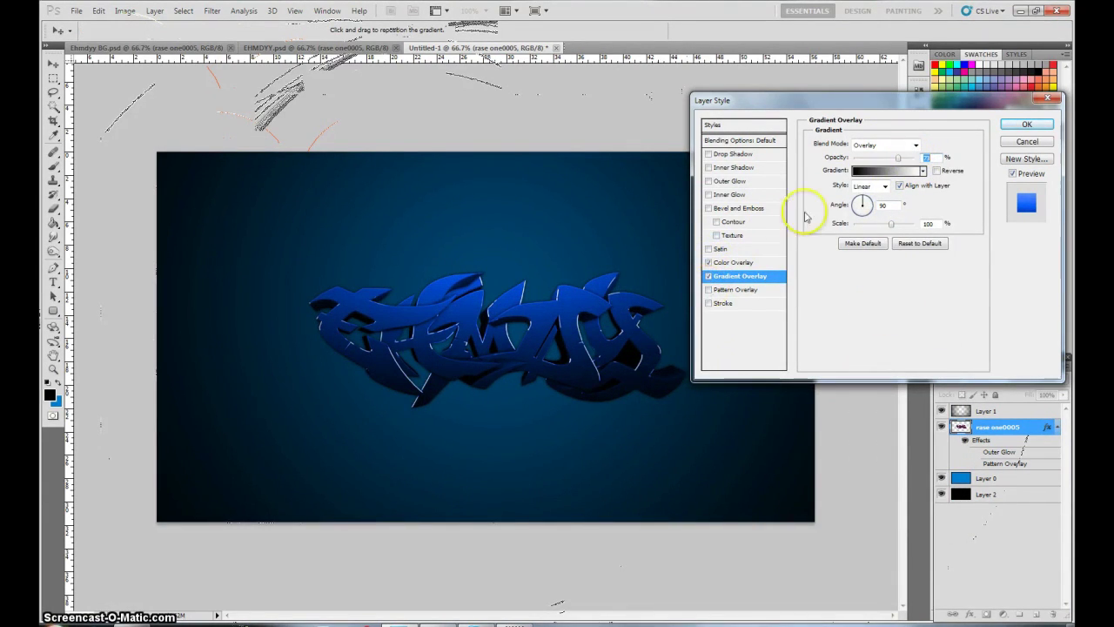
left_click(730, 154)
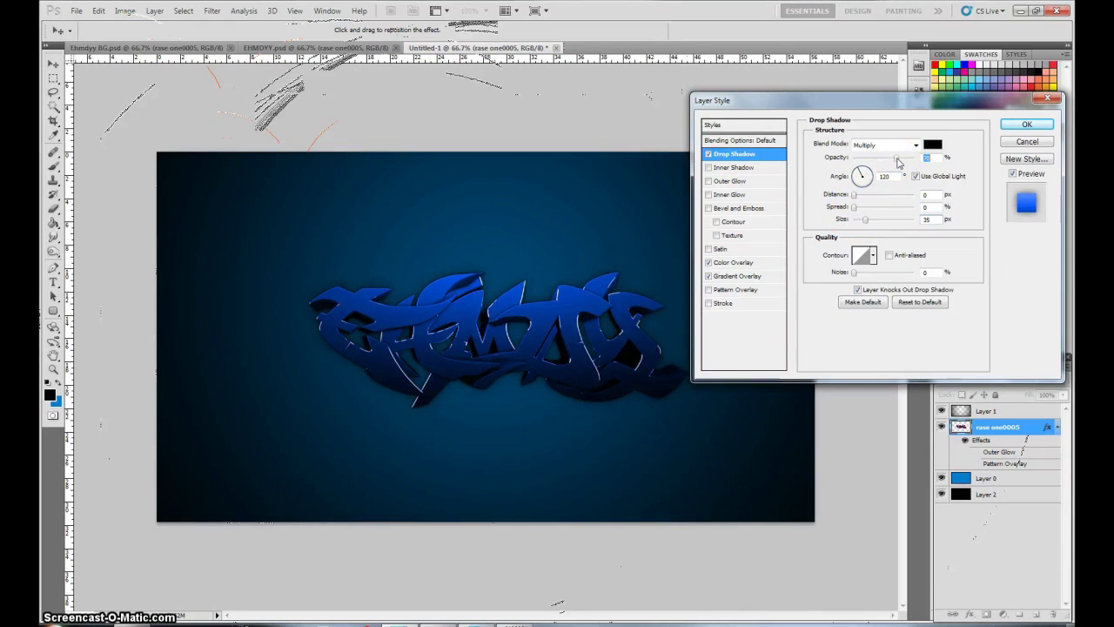
key("Return")
left_click(691, 419)
Shrink the graffiti slightly and centre it.
left_click_drag(690, 418, 609, 368)
left_click_drag(535, 369, 659, 405)
left_click_drag(553, 386, 535, 378)
left_click_drag(661, 414, 651, 400)
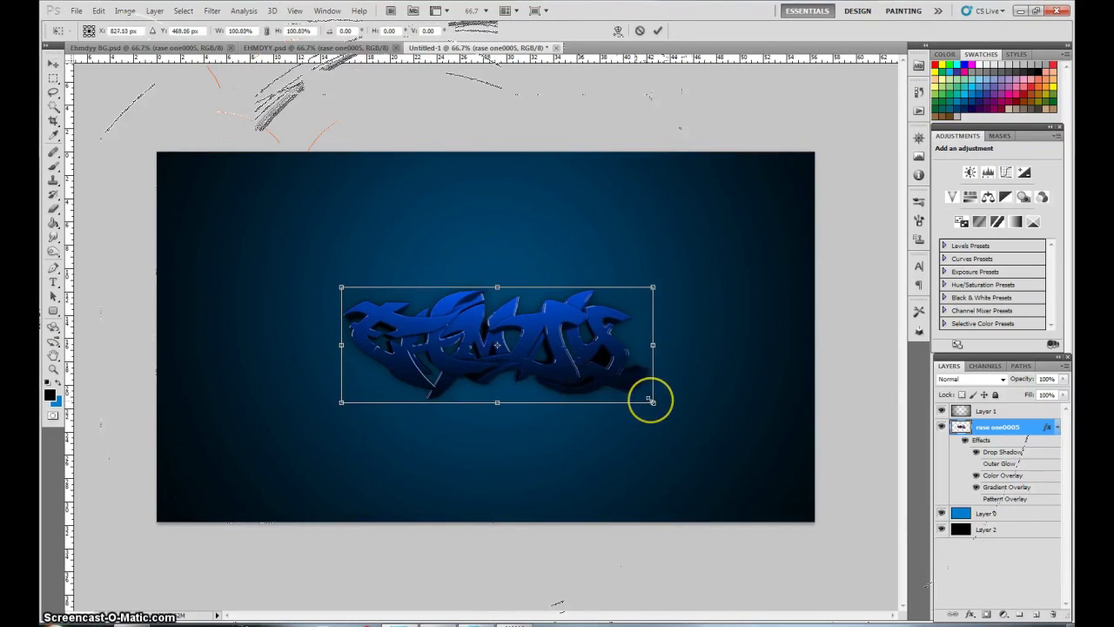
key("Return")
Duplicate the graffiti layer and move the copy below the original.
right_click(997, 427)
left_click(975, 218)
left_click(671, 190)
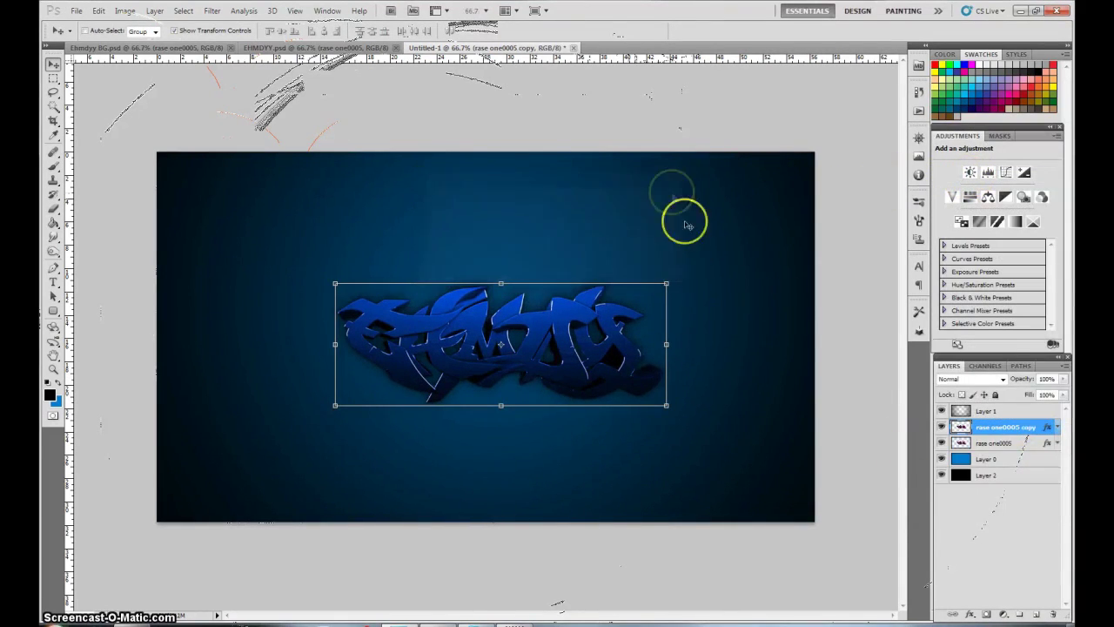
left_click(1057, 426)
key("ctrl+t")
left_click_drag(683, 387, 669, 417)
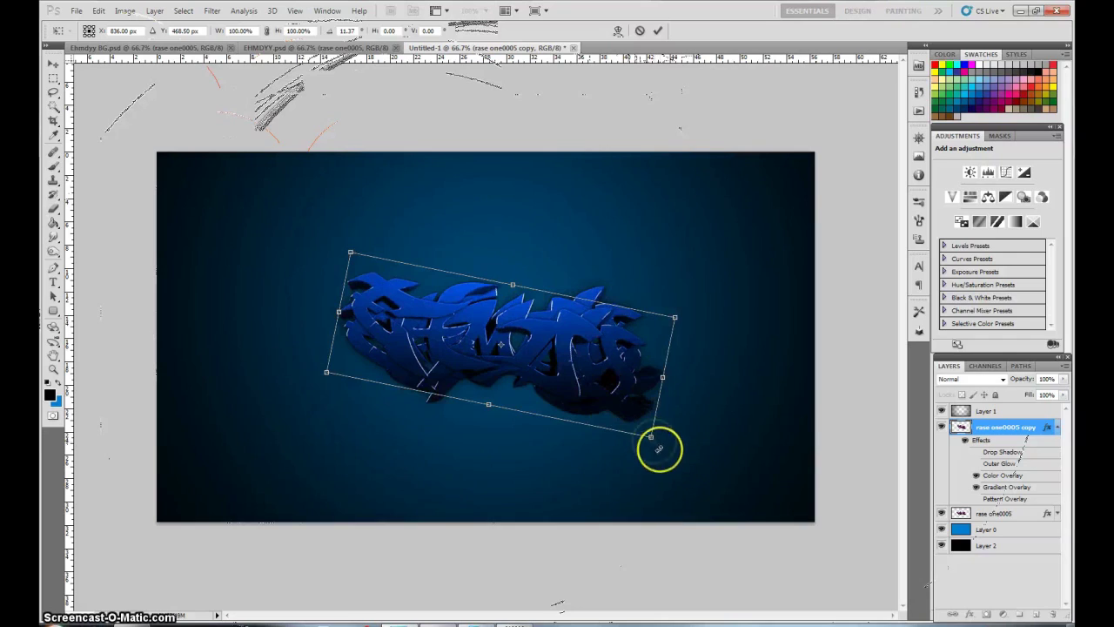
key("Escape")
left_click(1057, 426)
left_click_drag(1001, 427, 1001, 445)
right_click(1002, 443)
left_click(932, 243)
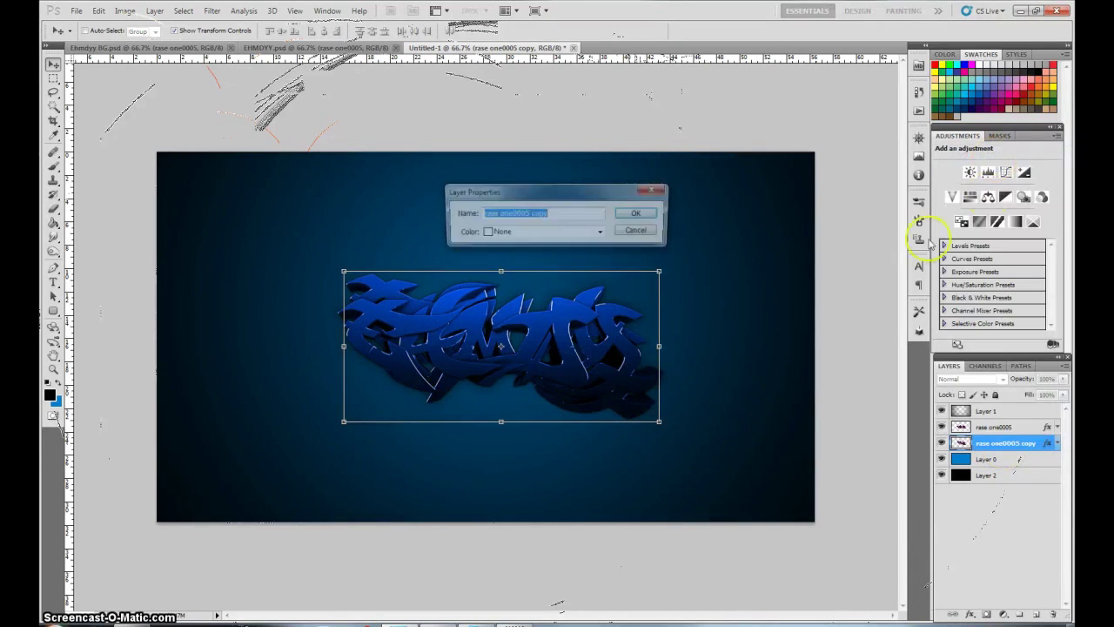
key("Escape")
Create a second graffiti copy and stretch it slightly wider.
right_click(1007, 443)
left_click(967, 157)
right_click(1007, 443)
left_click(975, 188)
key("Return")
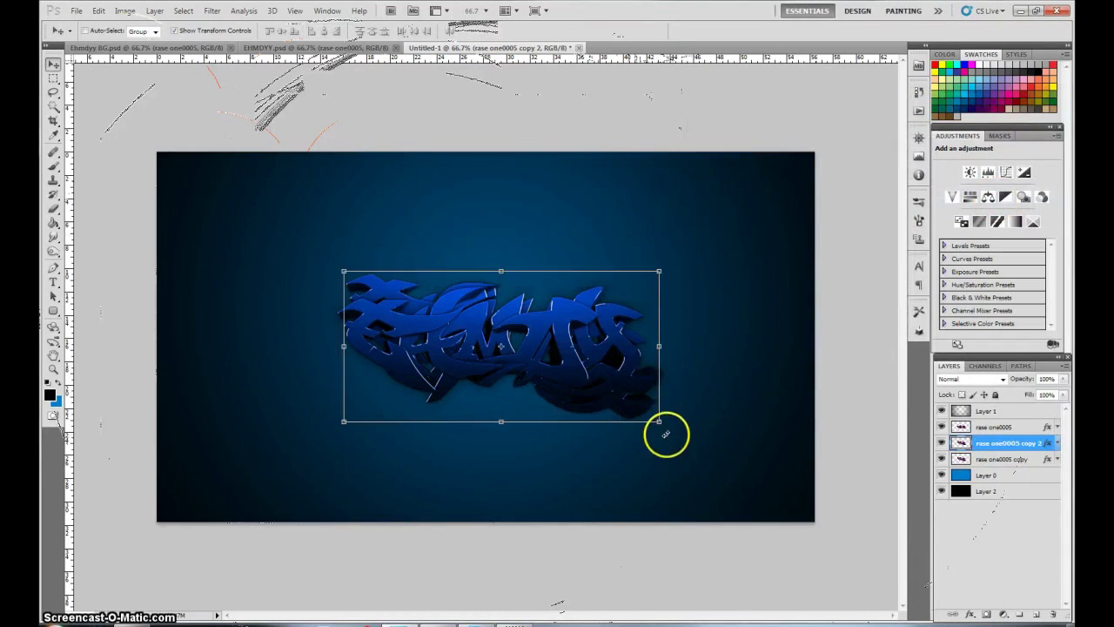
left_click_drag(666, 439, 667, 430)
Apply a blur filter to the graffiti copy, then select the bottom layer.
left_click(211, 11)
left_click(383, 131)
key("alt+bracketleft")
left_click(212, 10)
left_click(244, 30)
key("alt+bracketright")
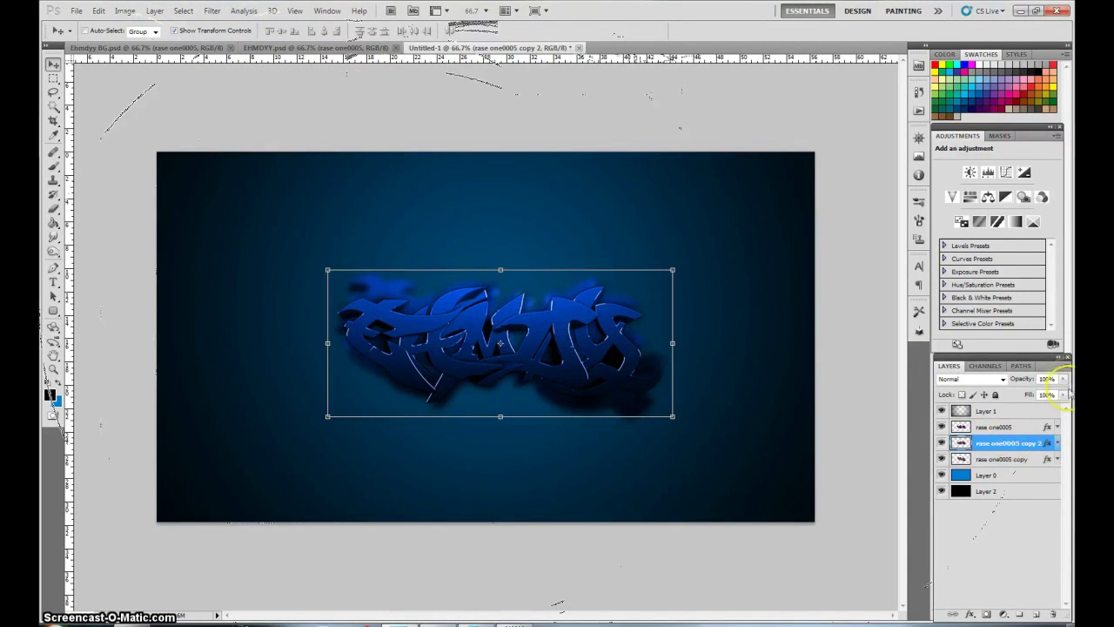
key("alt+bracketleft")
key("alt+bracketleft")
key("alt+bracketleft")
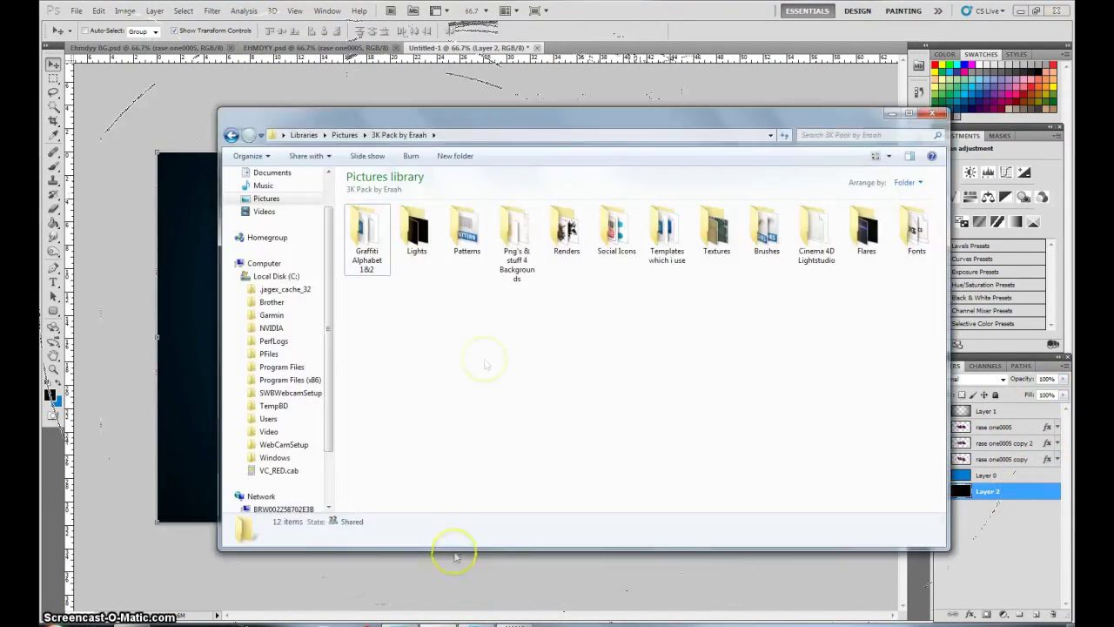
Place the concrete texture image and stretch it to fill the canvas.
mouse_move(479, 354)
left_mouse_down()
mouse_move(197, 316)
mouse_move(159, 335)
left_mouse_up()
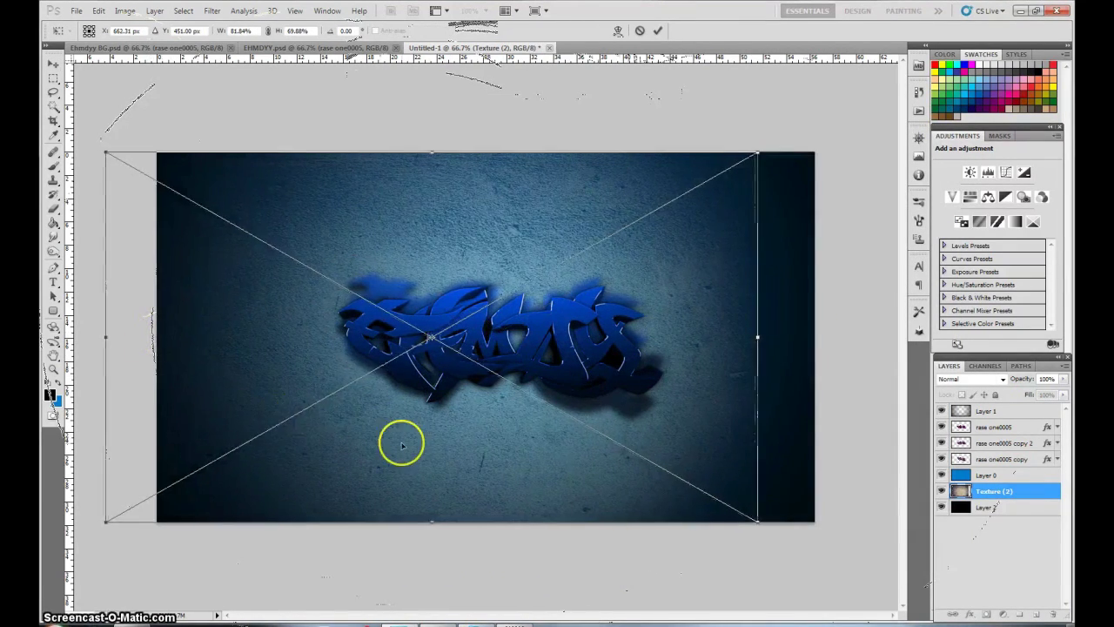
left_click_drag(401, 440, 402, 445)
double_click(753, 493)
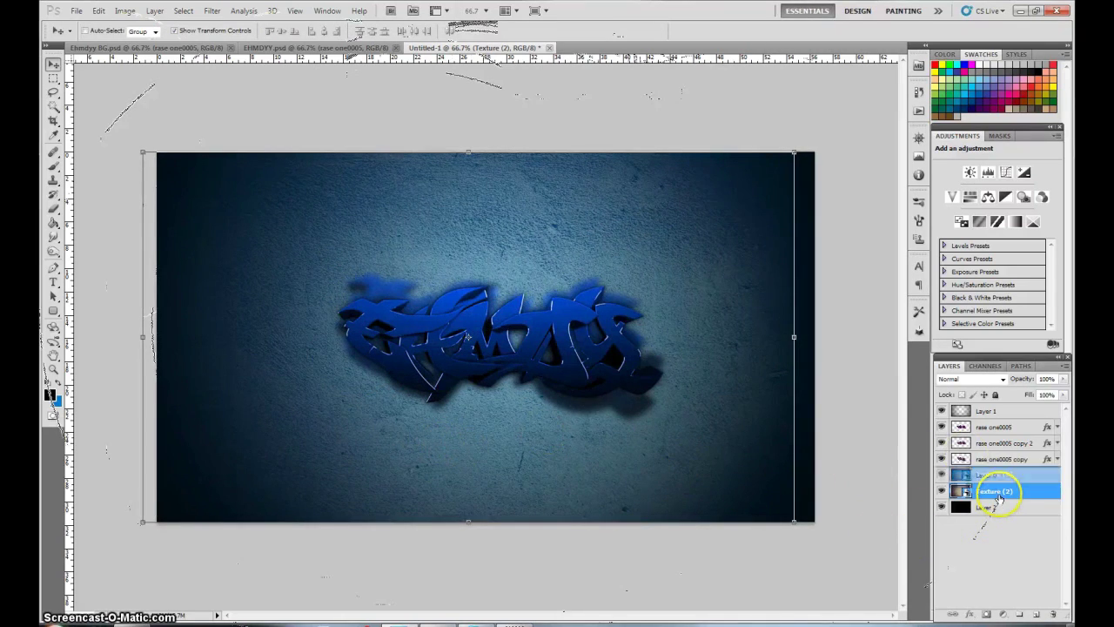
Move Texture (2) above Layer 1, blend it in Overlay mode, and rasterize it.
left_click_drag(1000, 492, 999, 454)
left_click(970, 379)
left_click(957, 210)
left_click(985, 507)
left_click(994, 459)
key("e")
right_click(994, 459)
left_click(967, 262)
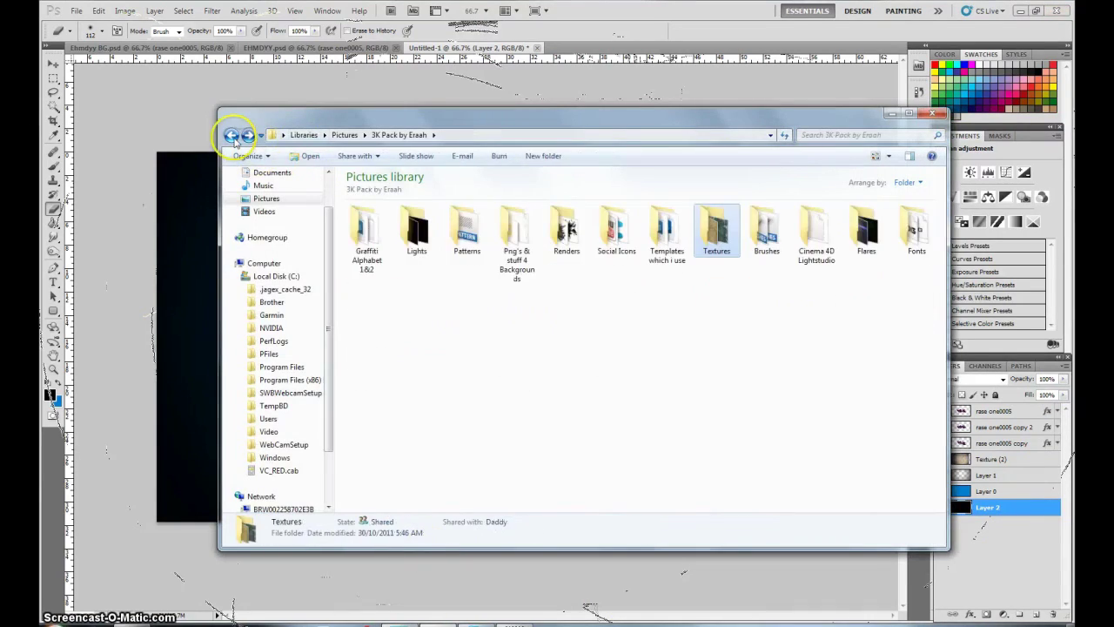
Browse and preview the images in the Lights folder.
left_click(375, 242)
left_click(481, 236)
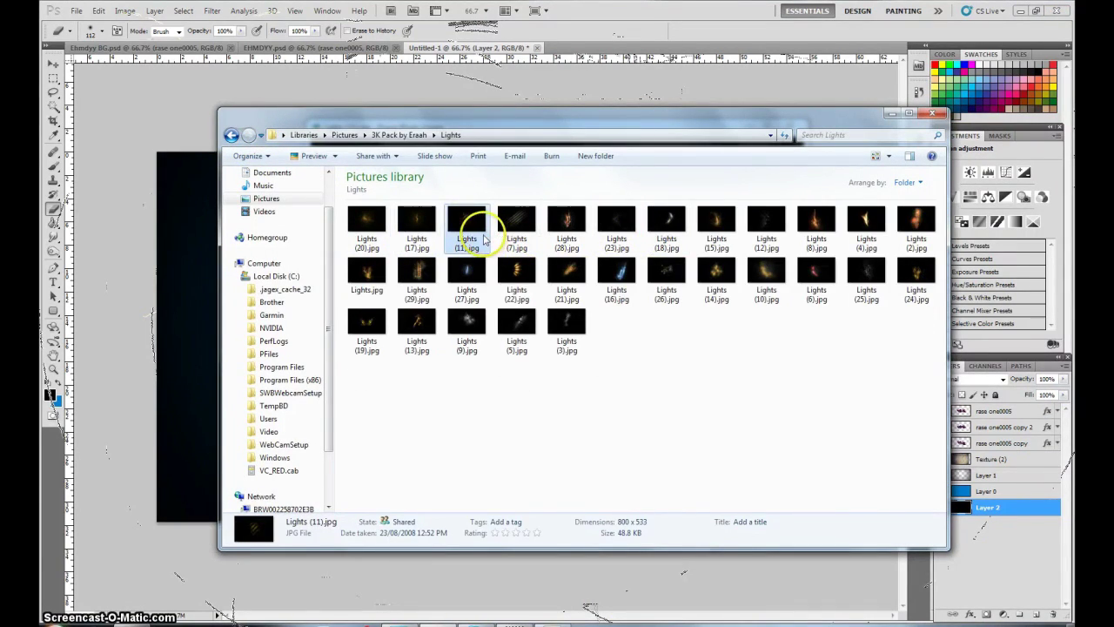
double_click(484, 239)
key("Right")
key("Right")
left_click(621, 285)
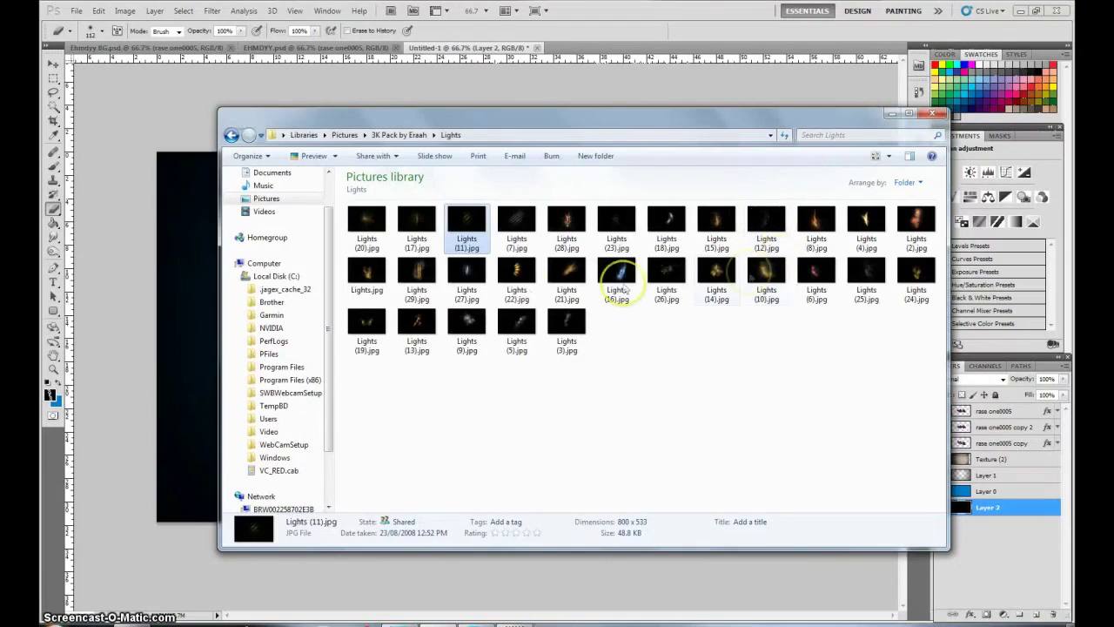
Place Lights (29) above the texture in Screen mode, positioned behind the graffiti.
left_click_drag(193, 303, 487, 340)
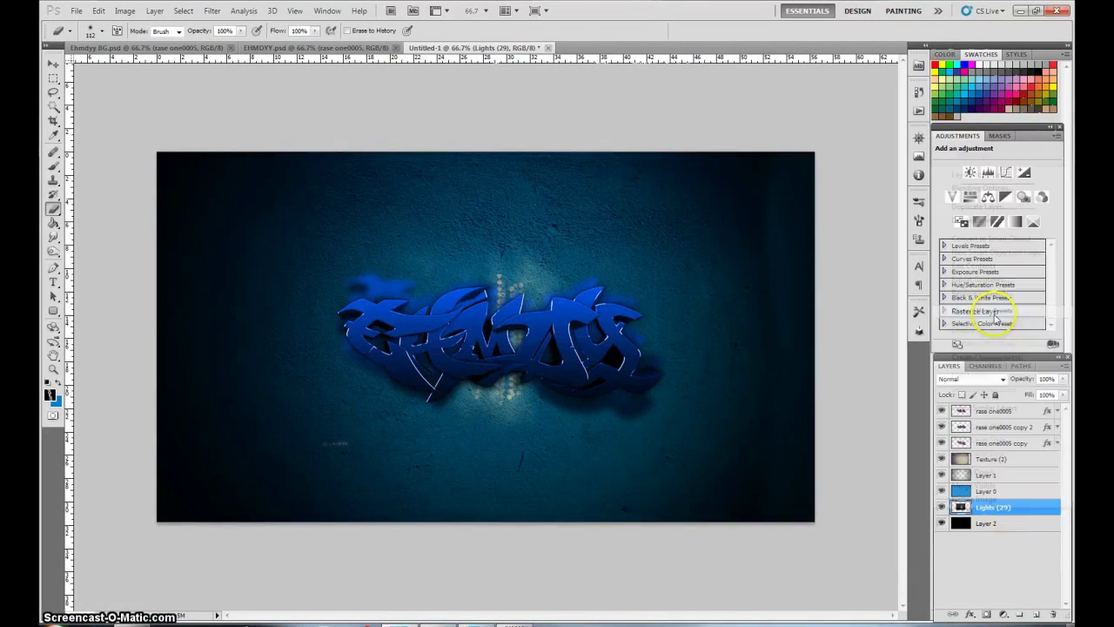
left_click_drag(1001, 505, 992, 453)
left_click(982, 380)
left_click(966, 167)
key("v")
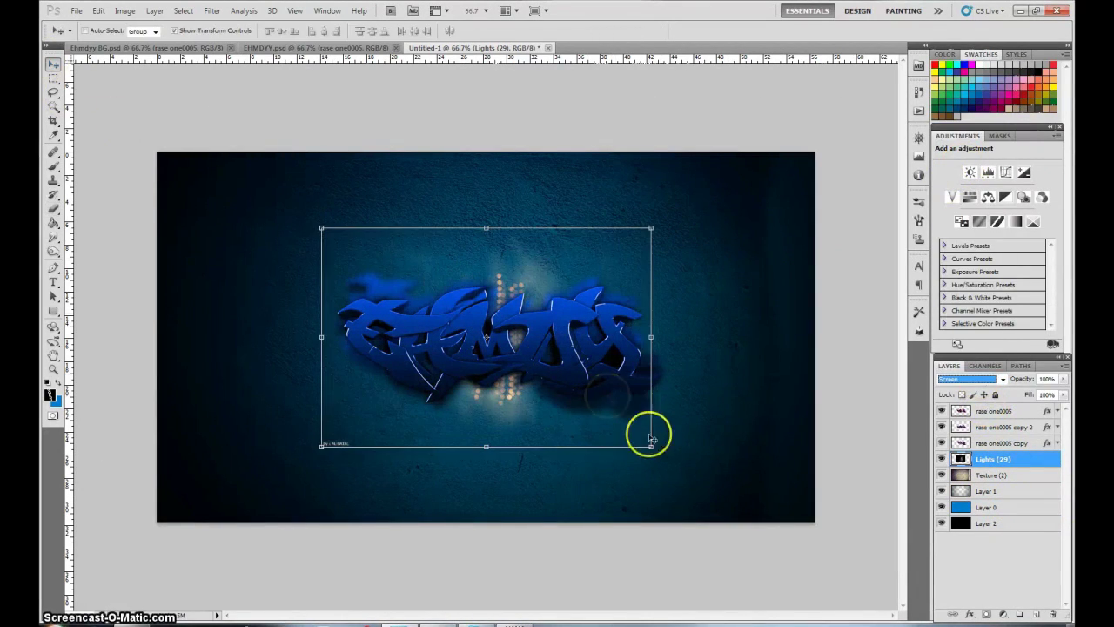
left_click_drag(652, 435, 639, 448)
Rotate Lights (29) a quarter turn and stretch it into tall vertical columns.
key("ctrl+t")
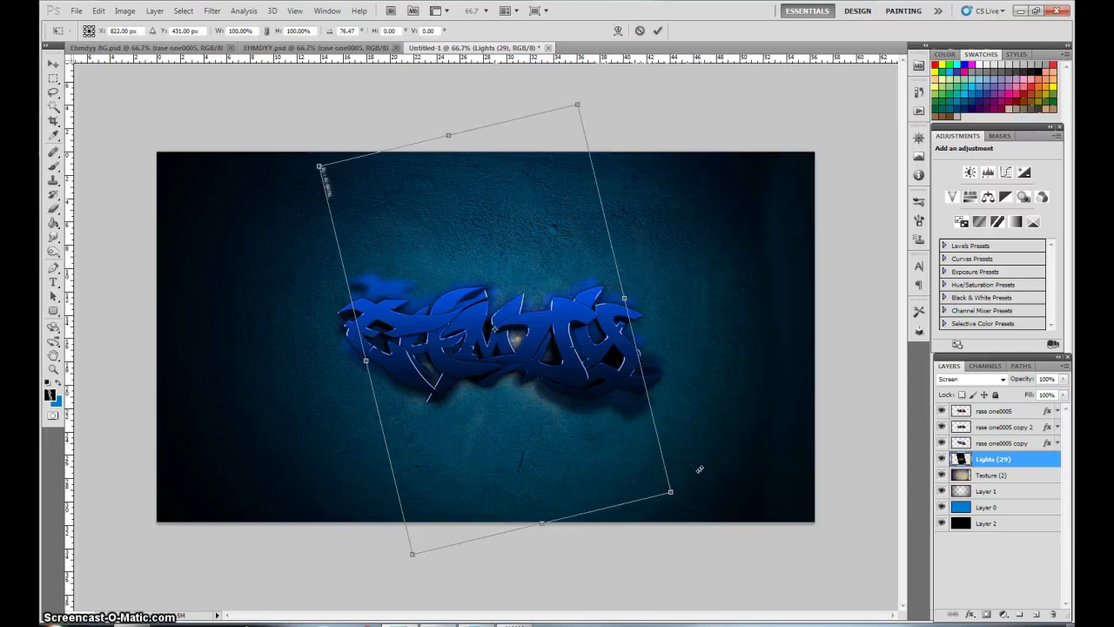
mouse_move(699, 465)
left_mouse_down()
mouse_move(473, 444)
mouse_move(544, 458)
left_mouse_up()
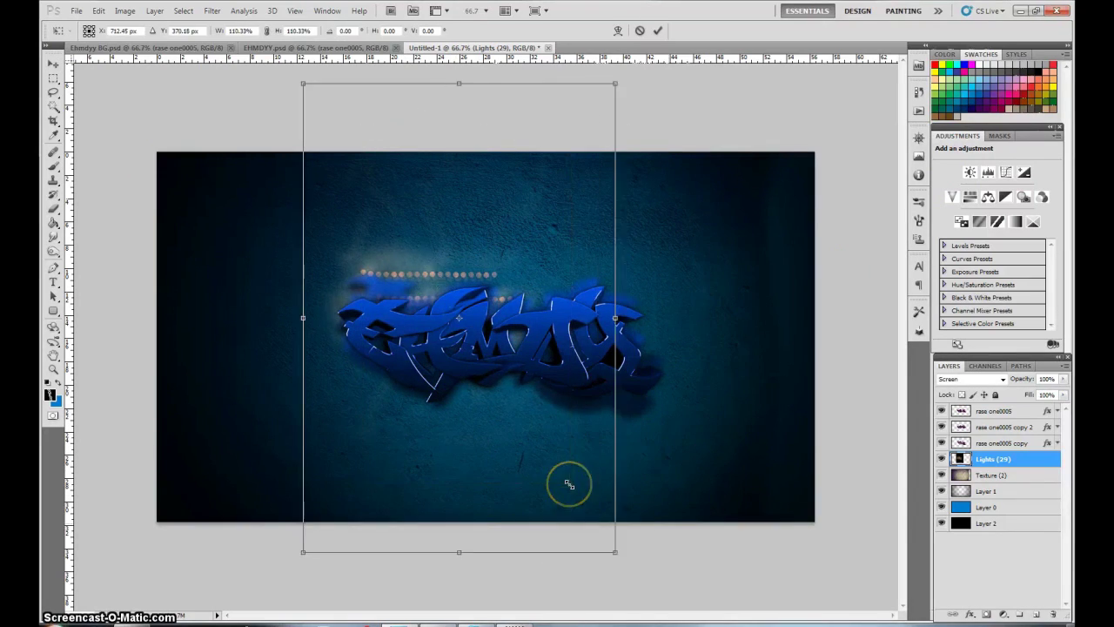
left_click_drag(544, 458, 513, 418)
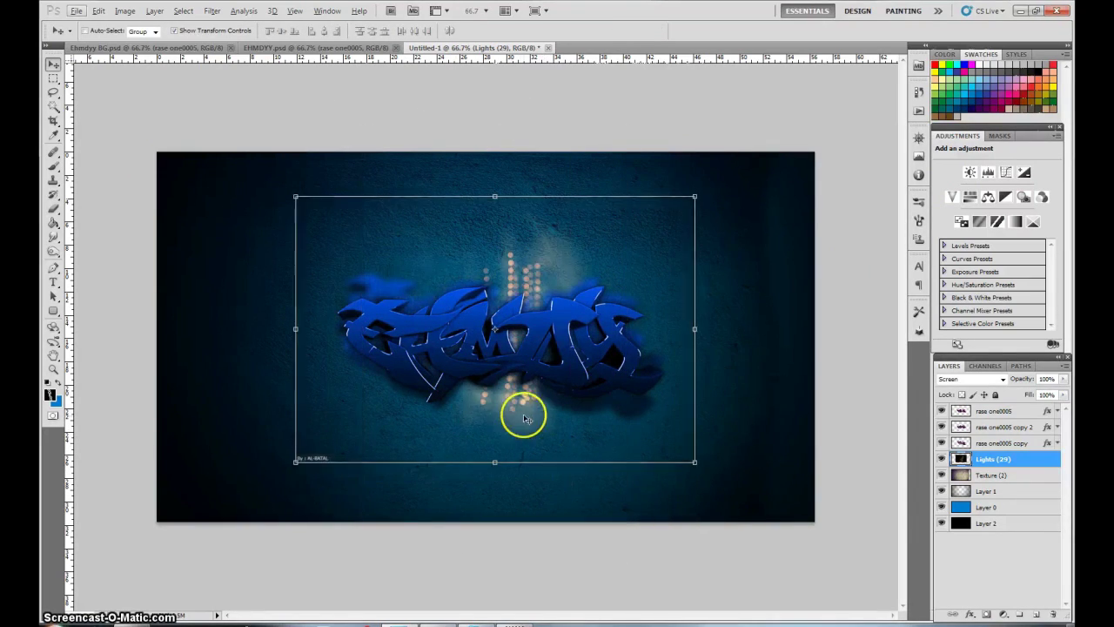
double_click(513, 418)
left_click(53, 209)
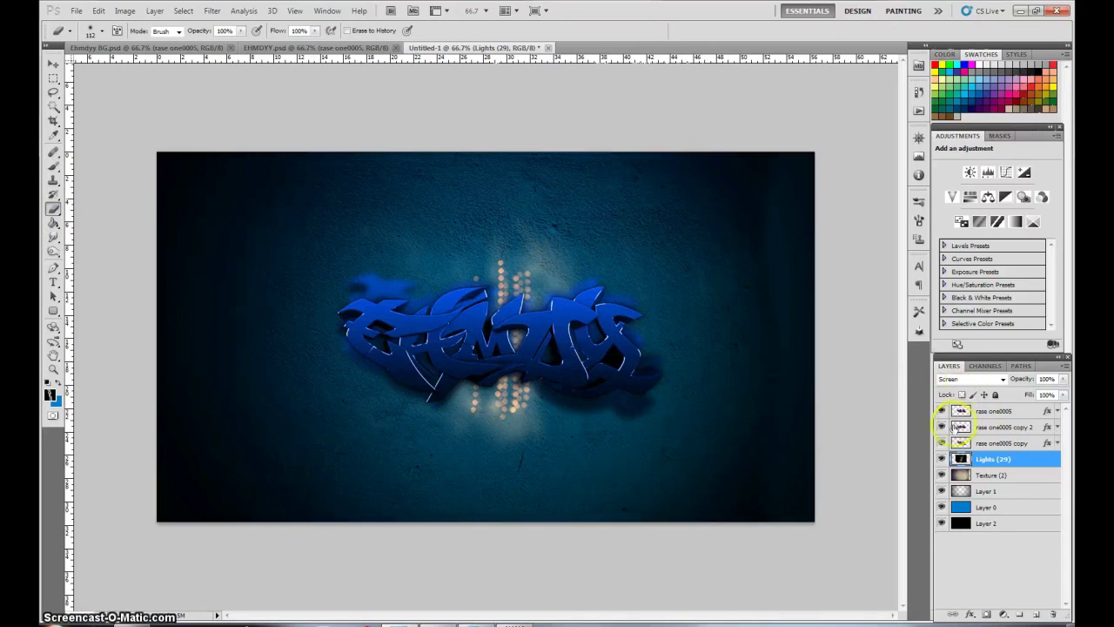
Merge the desaturation into Lights (29) and rotate the lights nearly upright.
right_click(1032, 459)
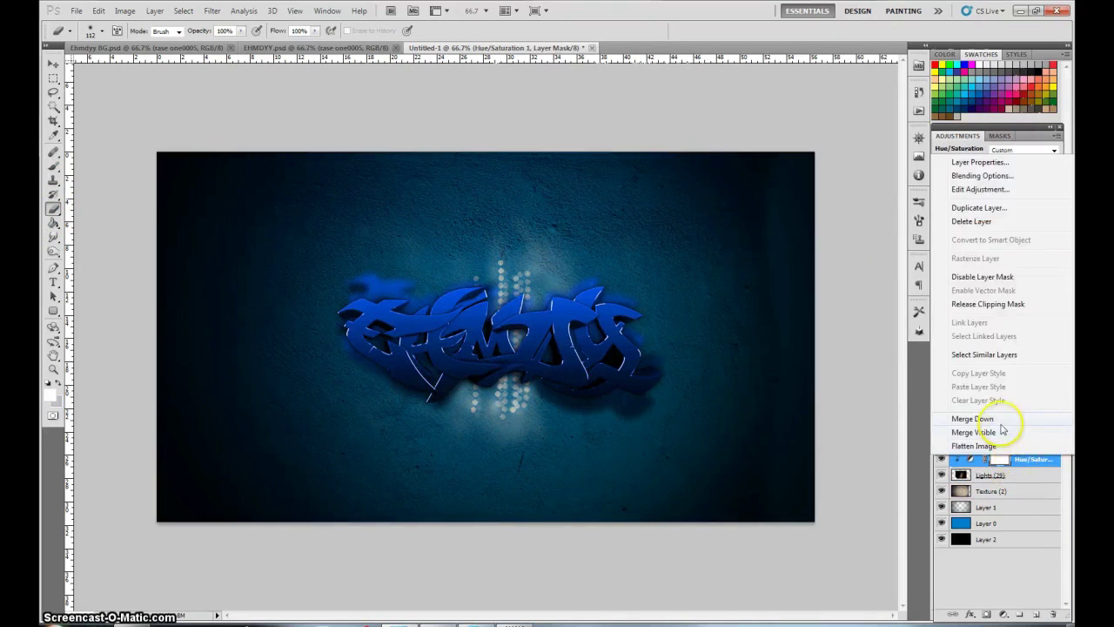
left_click(967, 420)
left_click_drag(280, 479, 221, 320)
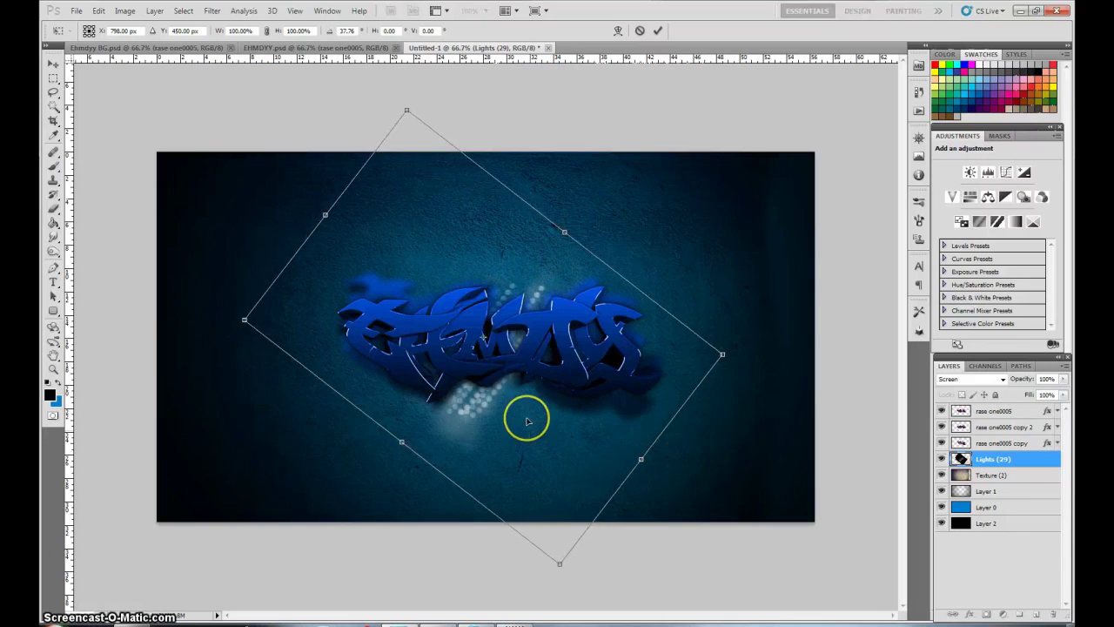
left_click_drag(221, 320, 650, 529)
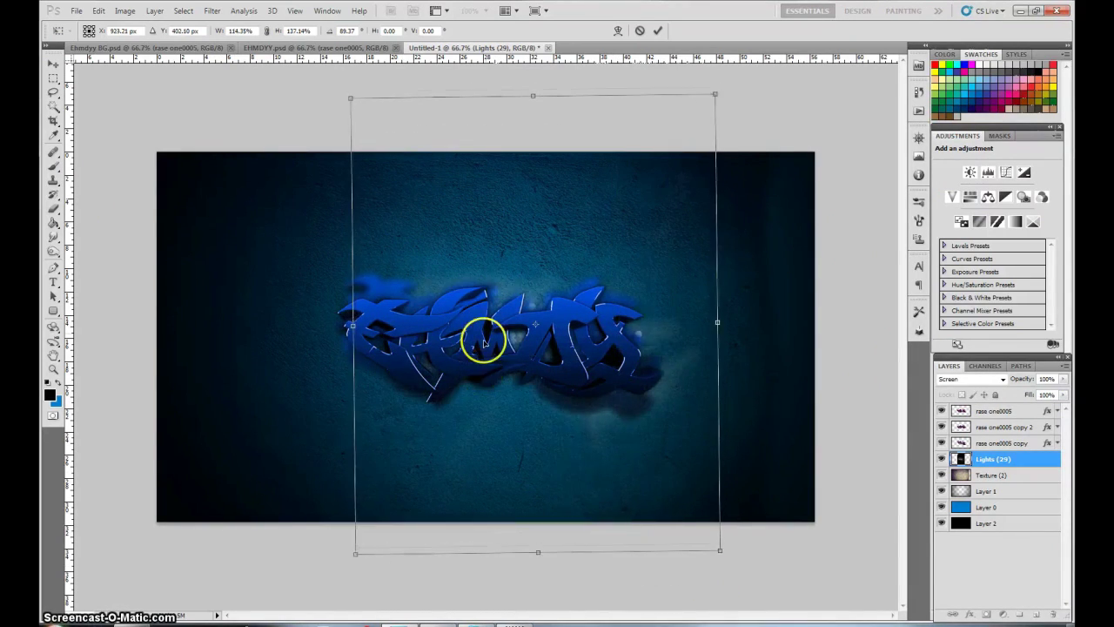
key("Return")
Undo the extra adjustment and instead tilt the lights clockwise at an angle.
key("ctrl+z")
key("ctrl+t")
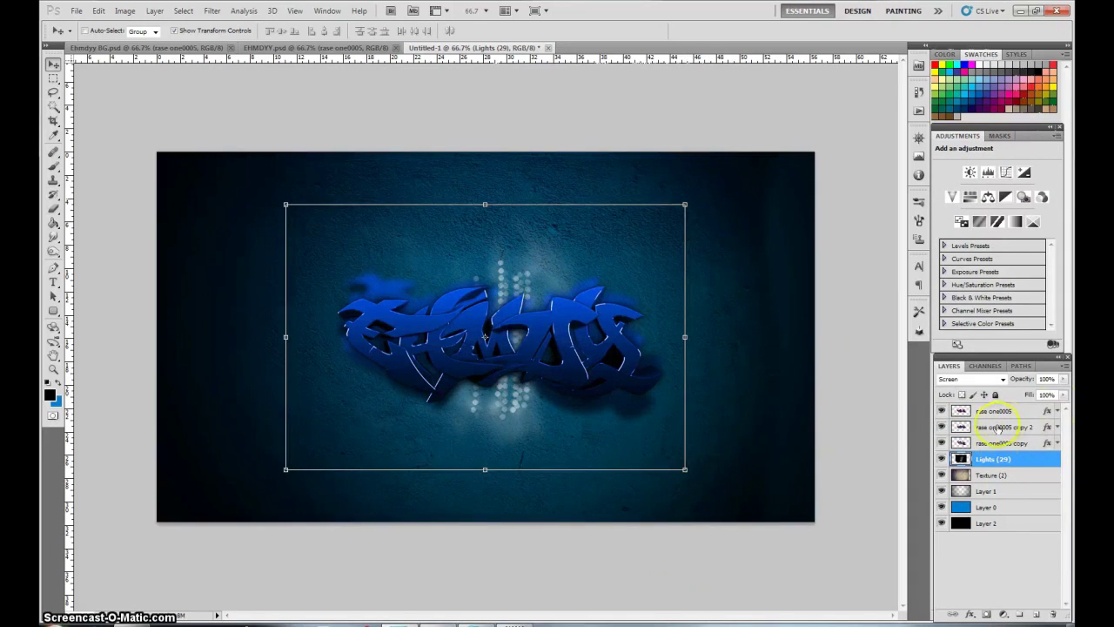
key("Return")
left_click_drag(684, 472, 497, 420)
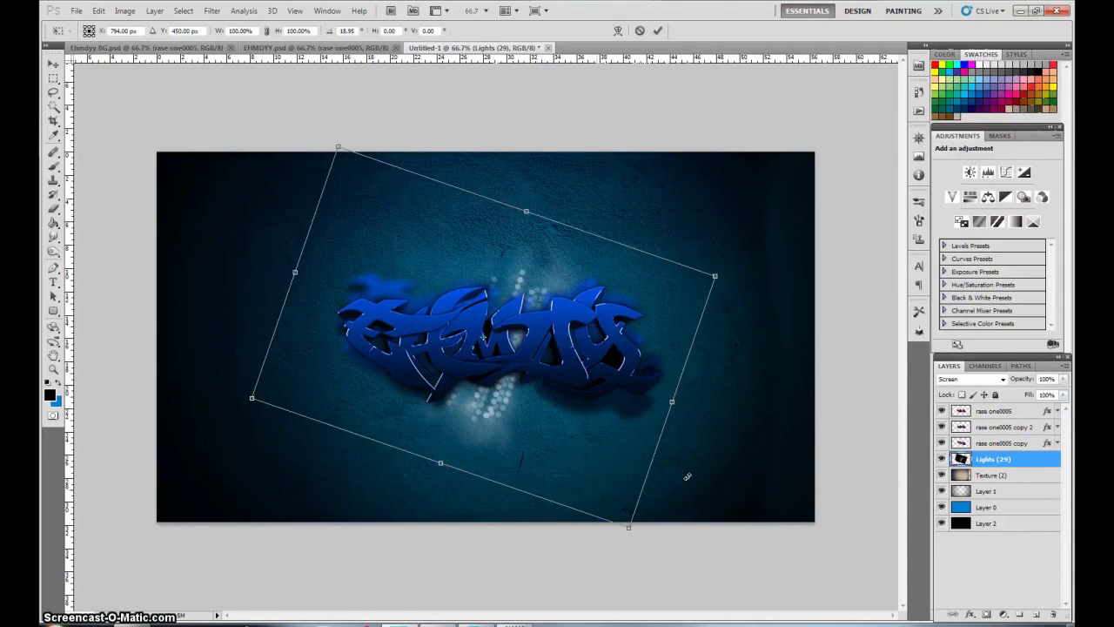
double_click(525, 413)
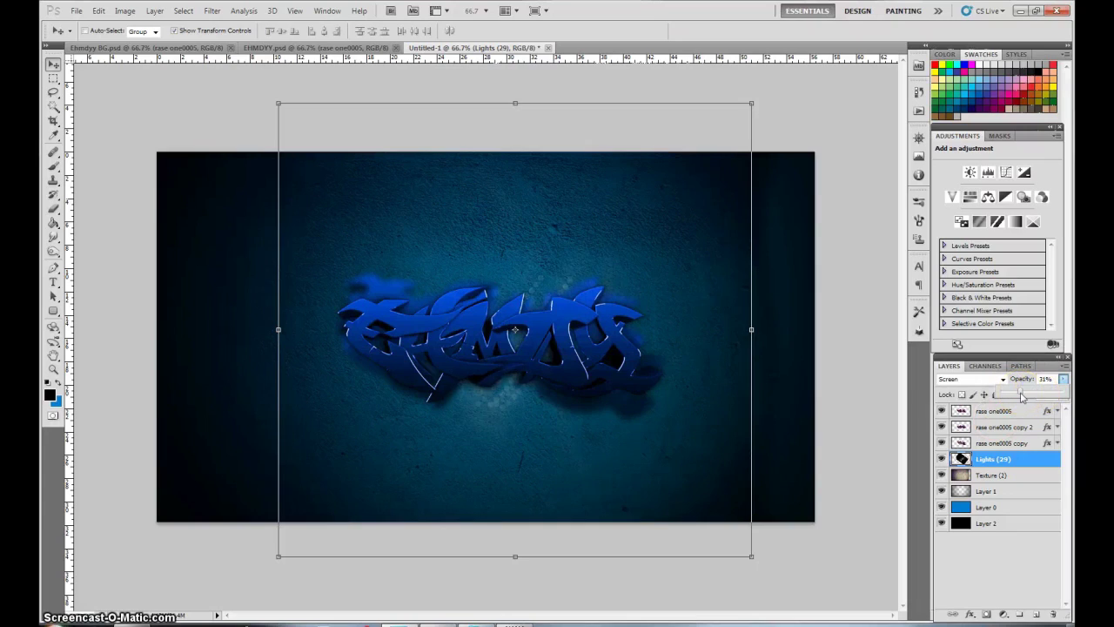
Preview the lights pictures and bring the Lights (2) image into the composition.
key("alt+Tab")
double_click(411, 282)
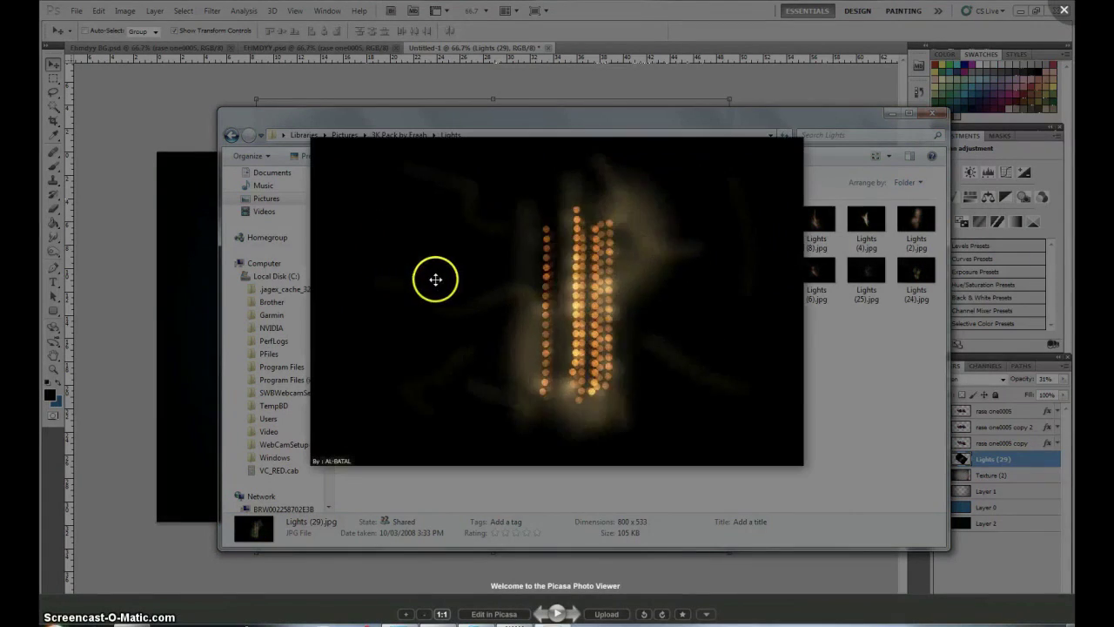
key("Escape")
left_click_drag(418, 278, 199, 311)
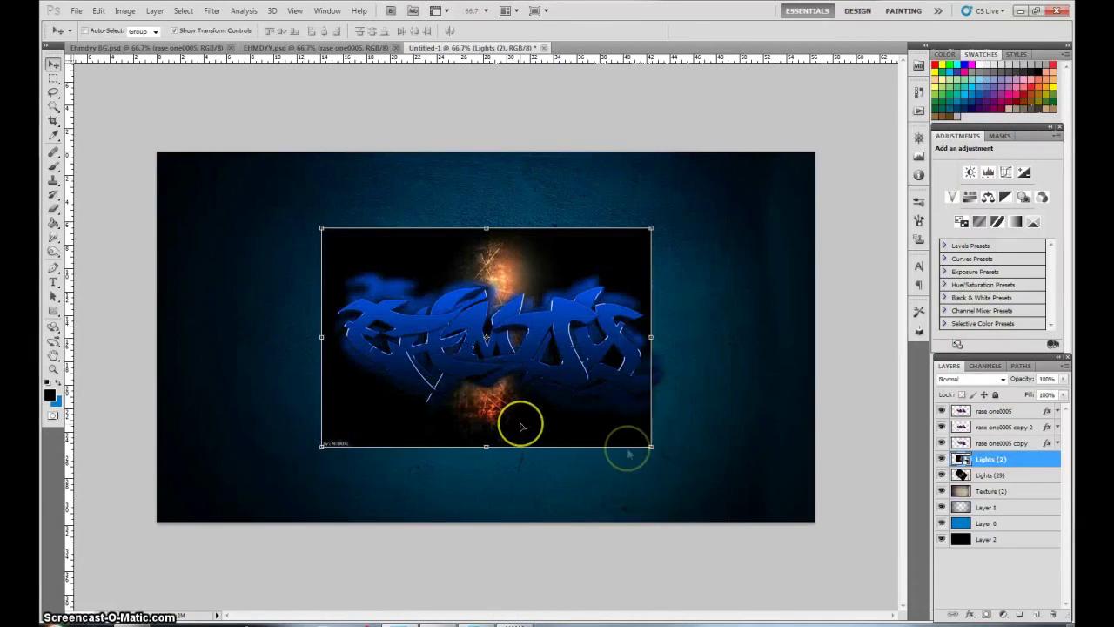
Set Lights (2) to Screen, rotate it about 92° and enlarge it behind the text.
key("Return")
left_click(973, 379)
left_click(958, 179)
left_click_drag(737, 497, 736, 499)
left_click_drag(655, 561, 523, 424)
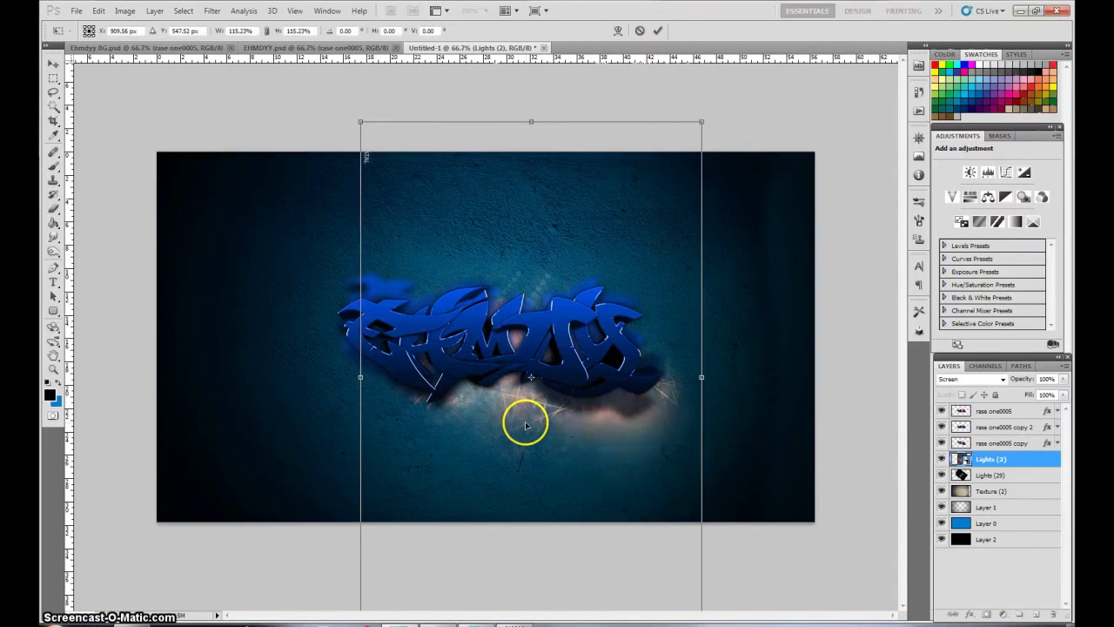
key("Return")
Desaturate Lights (2) with a merged Hue/Saturation adjustment, then return to the Lights folder.
left_click(971, 198)
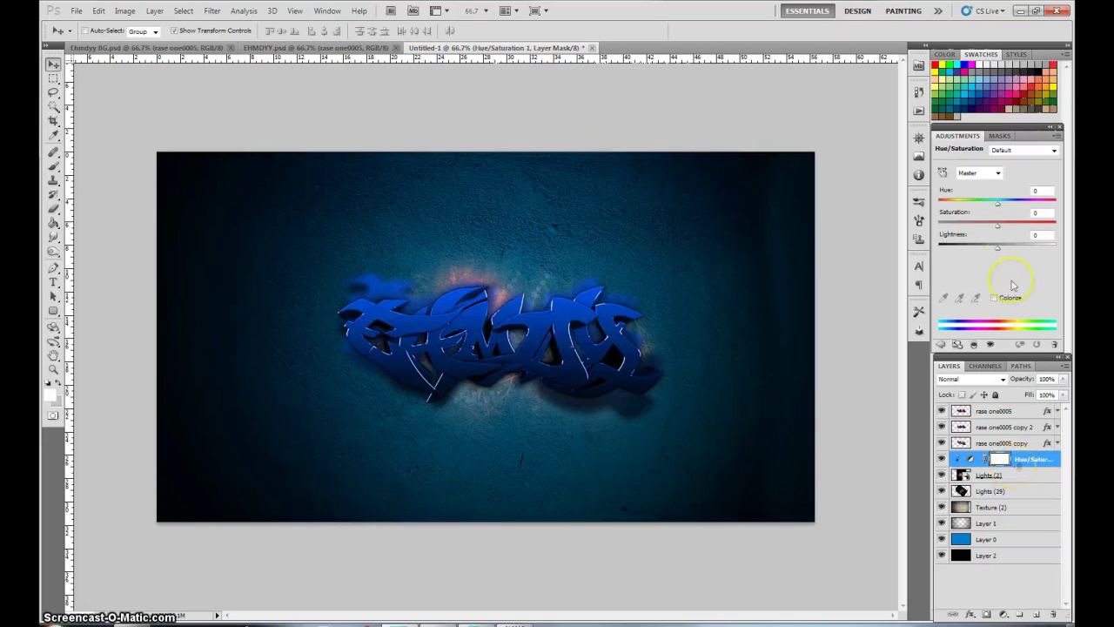
right_click(947, 476)
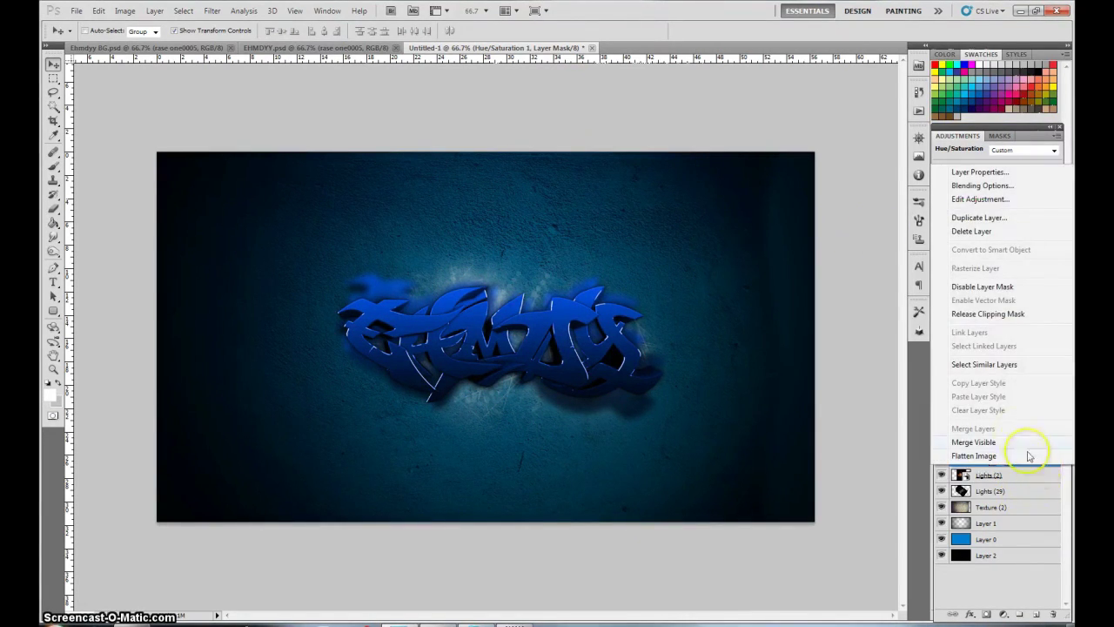
key("Escape")
right_click(947, 476)
left_click(997, 444)
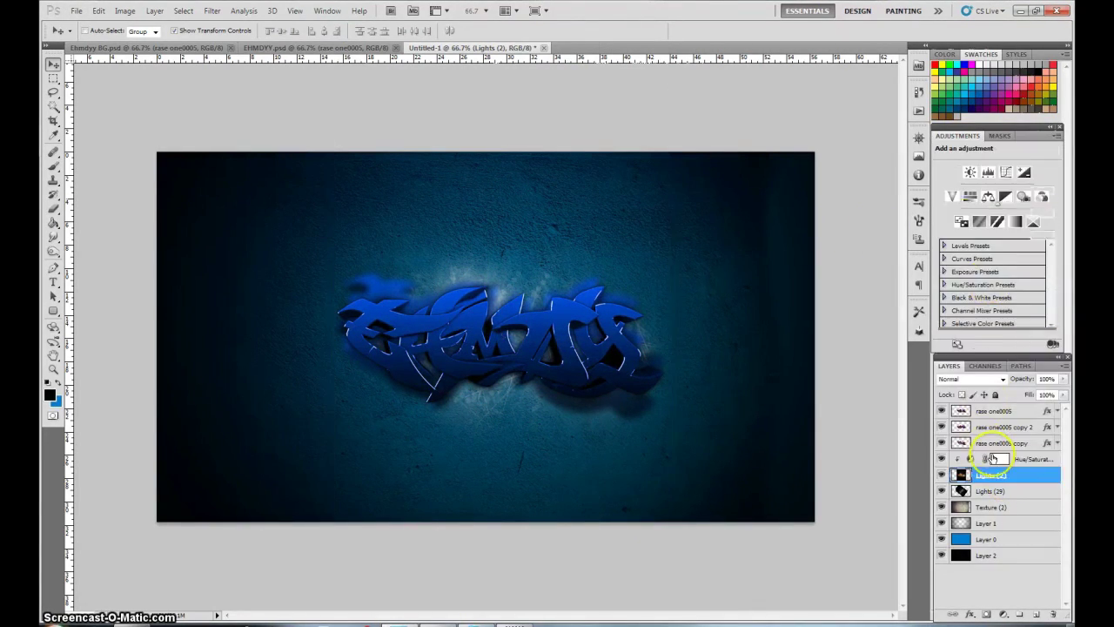
key("alt+Tab")
left_click(659, 277)
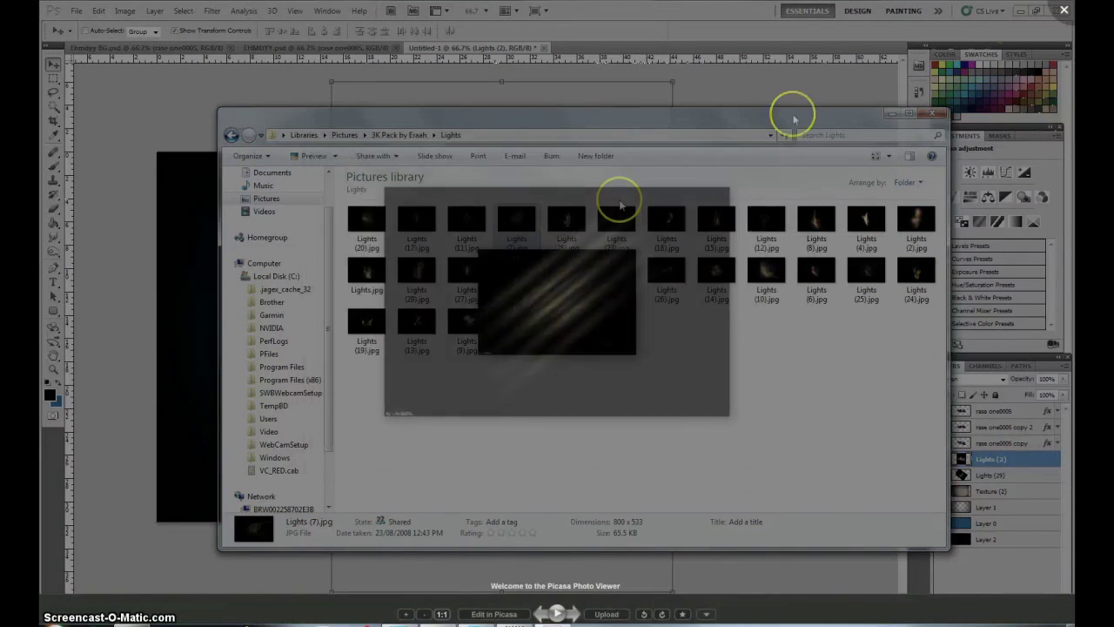
Place the Lights (7) light rays in Screen mode and erase parts of them.
left_click_drag(518, 222, 169, 314)
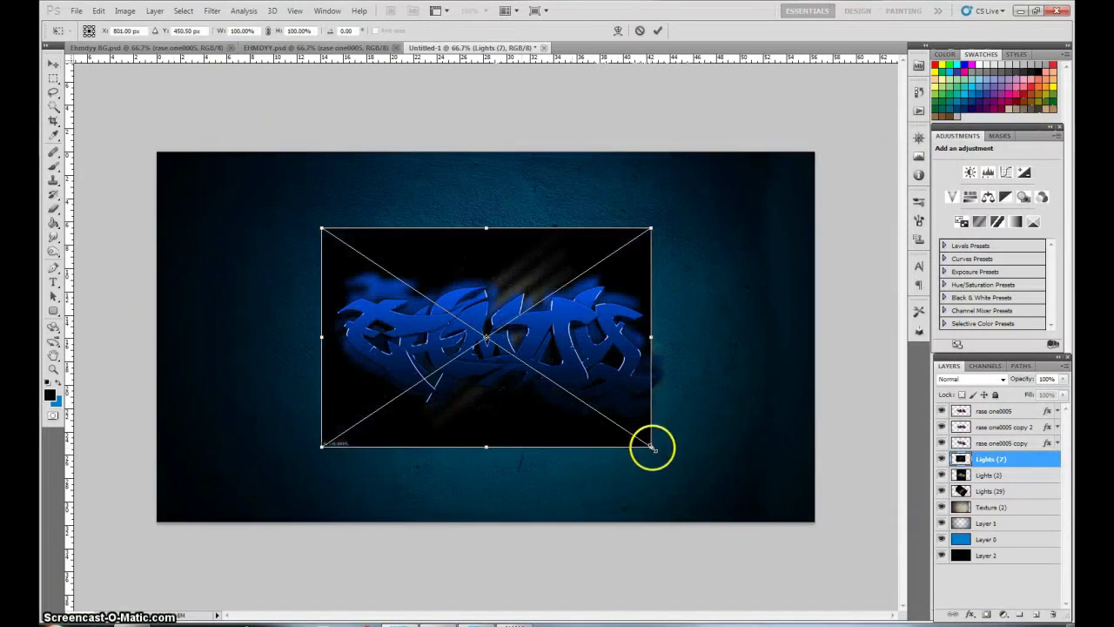
key("Return")
left_click(972, 379)
left_click(968, 163)
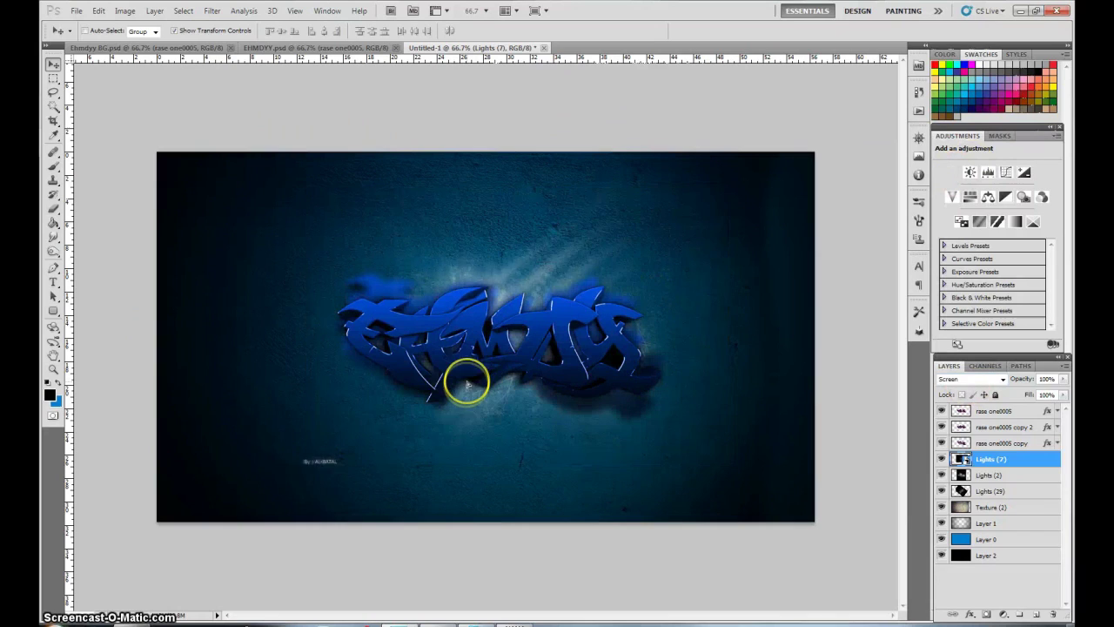
left_click(54, 209)
left_click(528, 242)
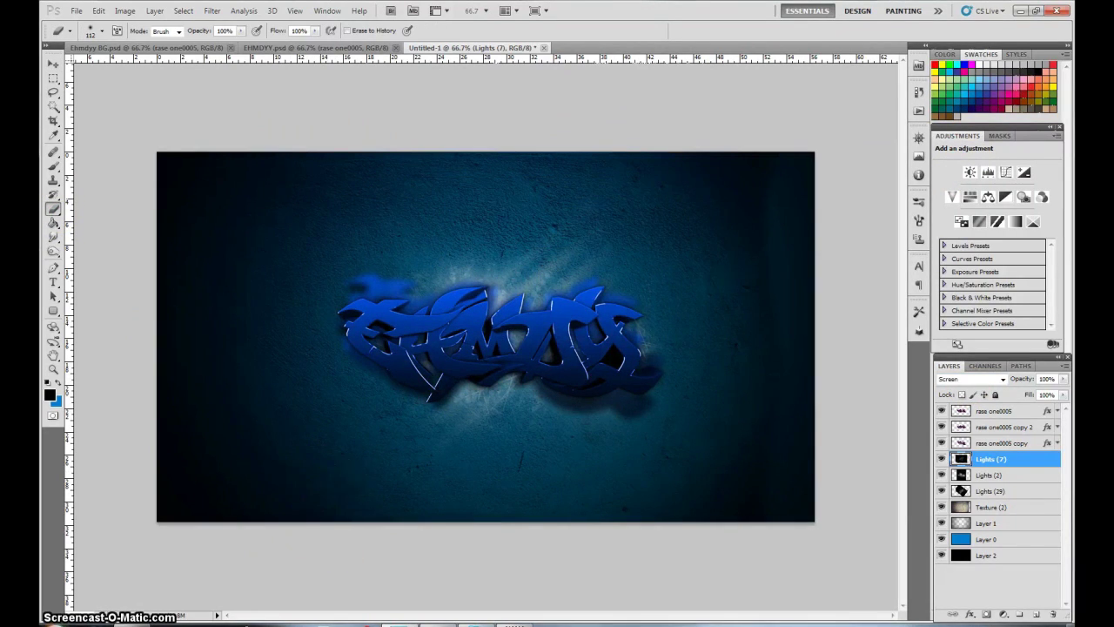
Add the Flares (2) streak in Screen mode, leading into the lettering's left side.
left_click(222, 615)
left_click(400, 135)
double_click(913, 234)
left_click_drag(845, 218, 206, 251)
key("shift+alt+s")
left_click_drag(647, 281, 411, 341)
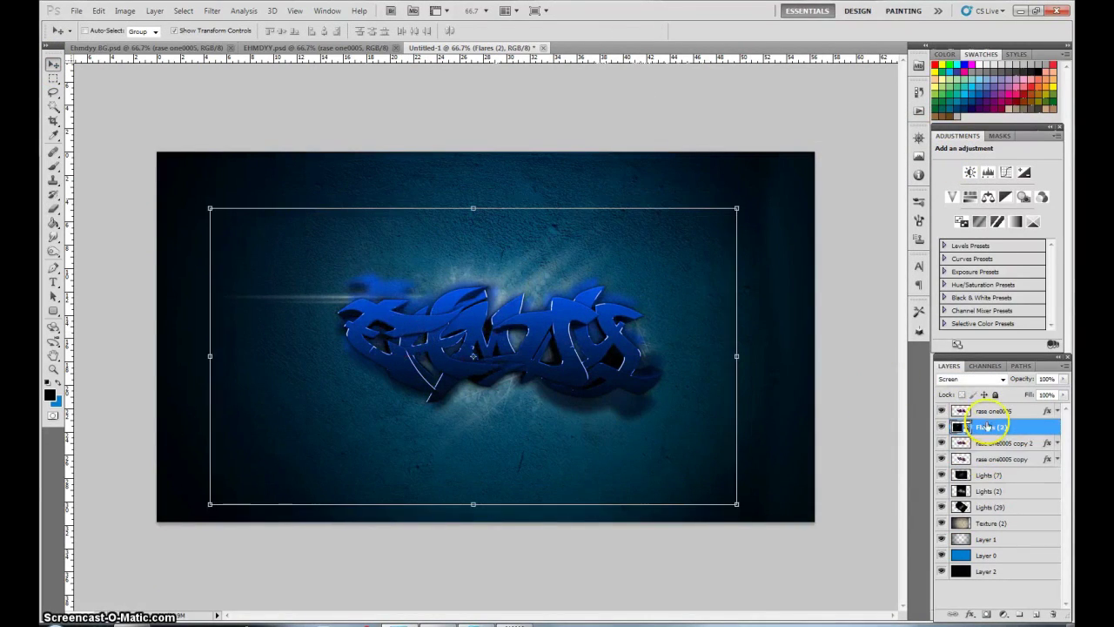
Duplicate the Flares (2) layer and erase the right end of the copy.
key("e")
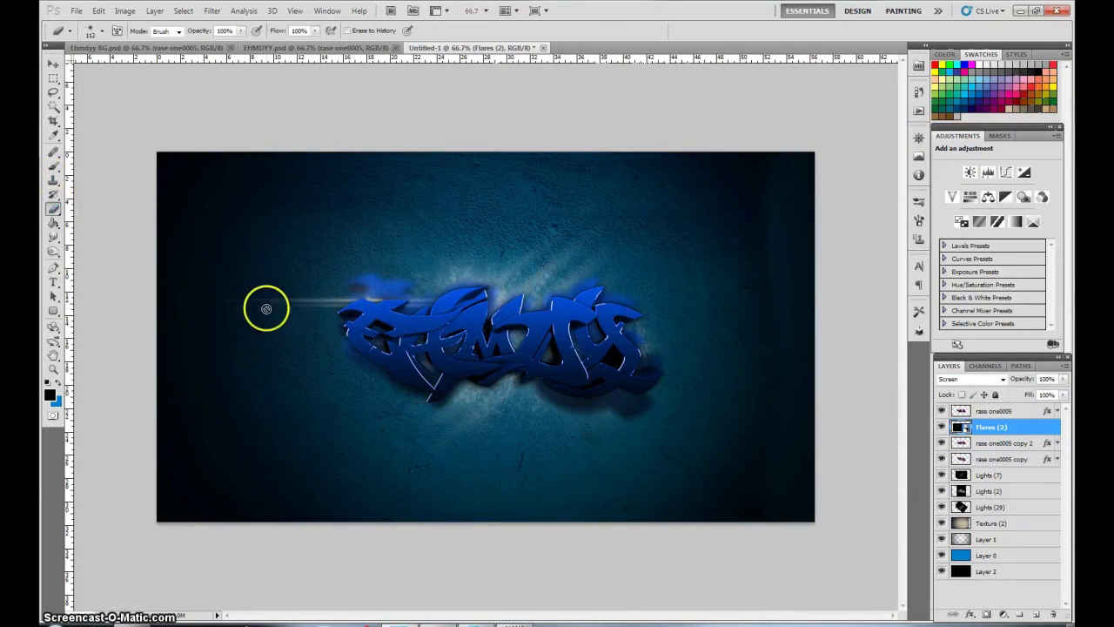
left_click(261, 305)
key("Return")
right_click(1010, 427)
left_click(971, 181)
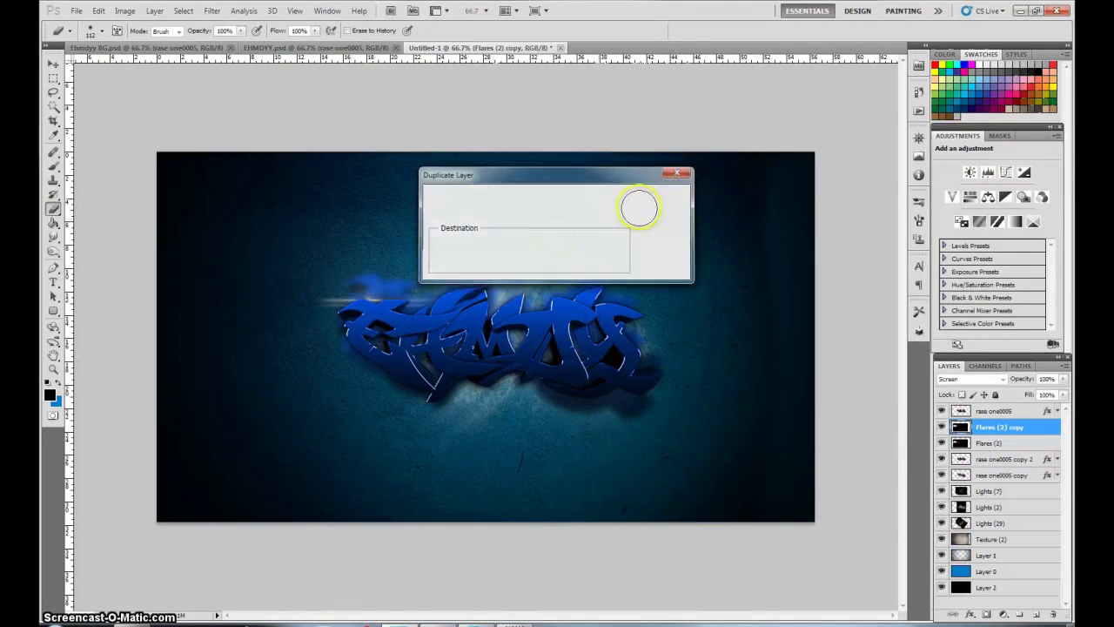
left_click(654, 199)
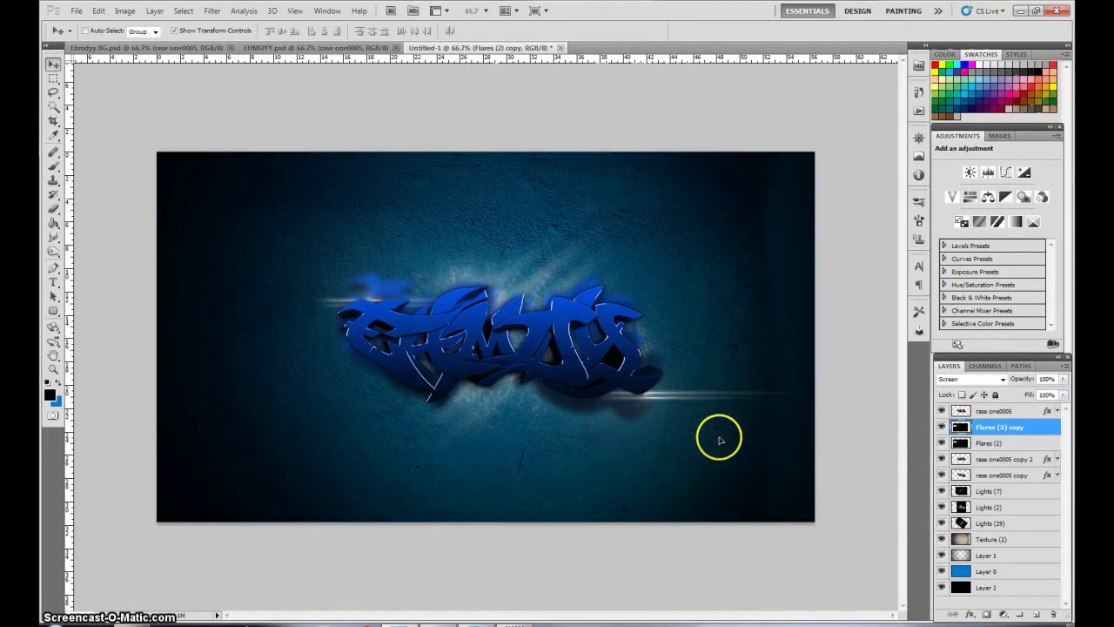
left_click(761, 386)
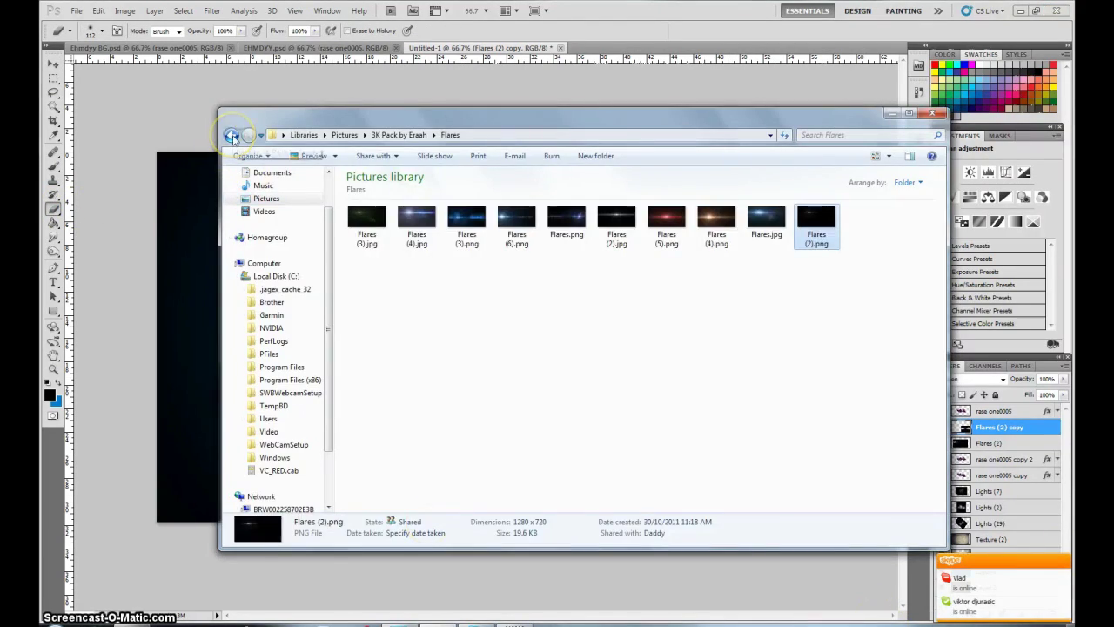
left_click(232, 136)
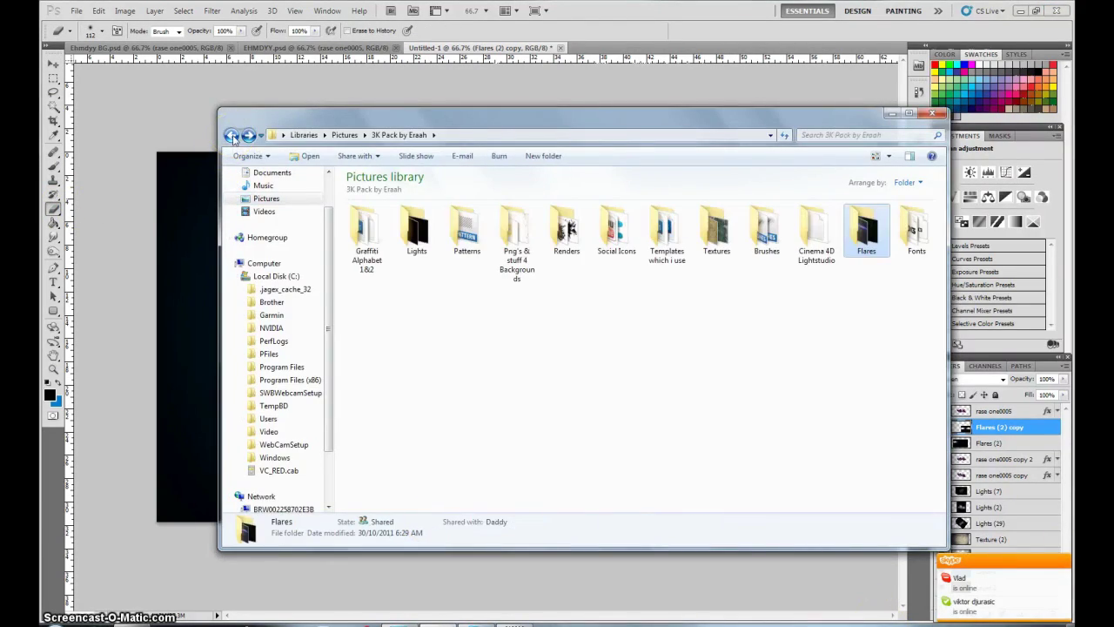
Place the light_strokes_v1 image and move its layer below rase one0005 copy.
left_click(231, 136)
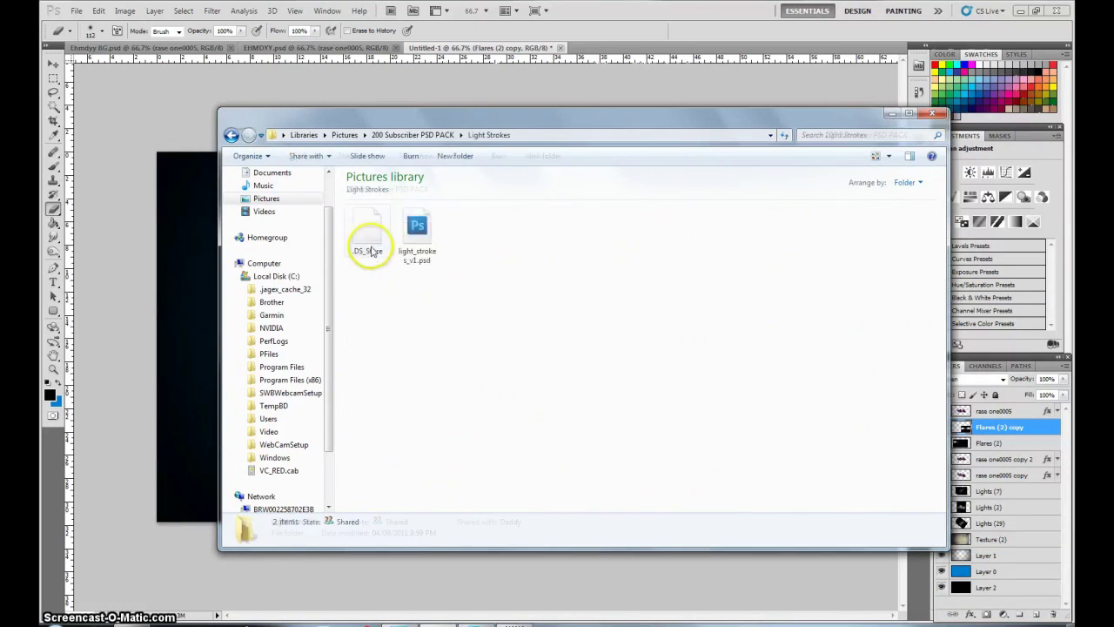
left_click(199, 315)
left_click_drag(199, 315, 511, 428)
key("Return")
right_click(1002, 427)
left_click(966, 228)
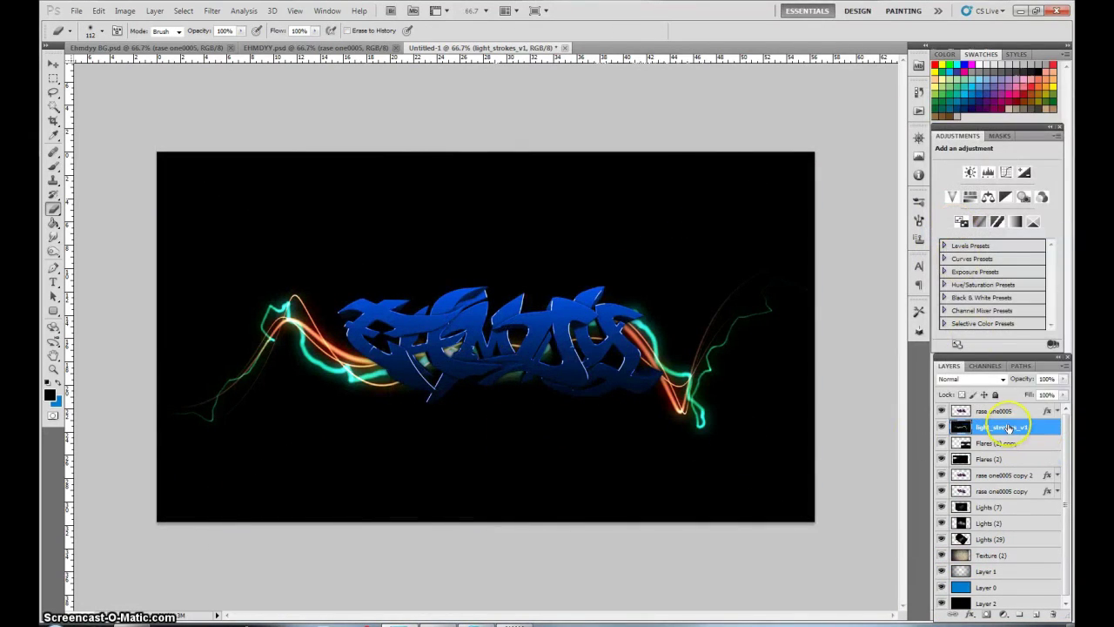
left_click_drag(1001, 426, 1005, 502)
Rotate the light strokes to wrap around the lettering, discarding a trial Hue/Saturation adjustment.
left_click(1004, 614)
left_click(962, 156)
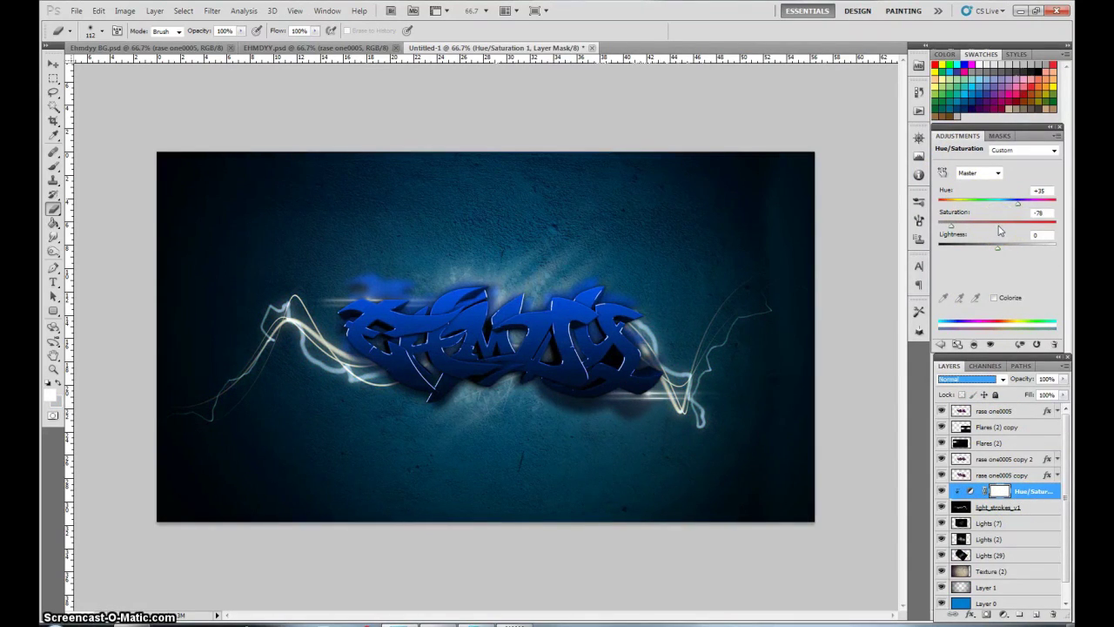
key("Delete")
left_click(53, 64)
key("ctrl+t")
mouse_move(801, 514)
left_mouse_down()
mouse_move(435, 340)
mouse_move(754, 535)
mouse_move(547, 414)
left_mouse_up()
key("Return")
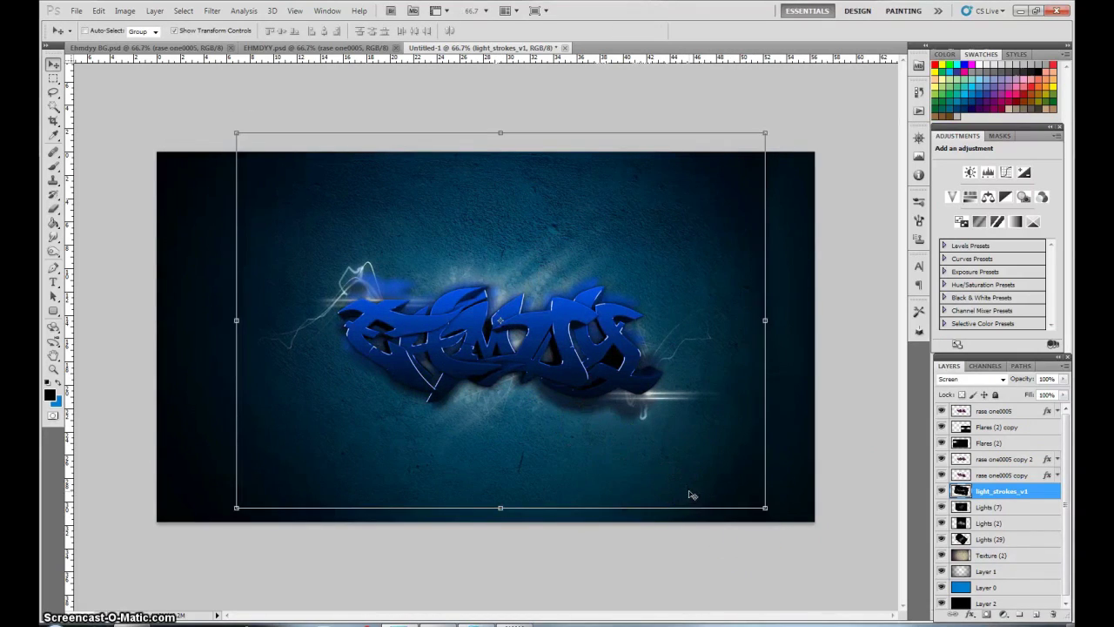
Add white 'UNLEASH YOUR IMAGINATION' text in a box below the graffiti lettering.
left_click(53, 283)
left_click_drag(321, 384, 657, 477)
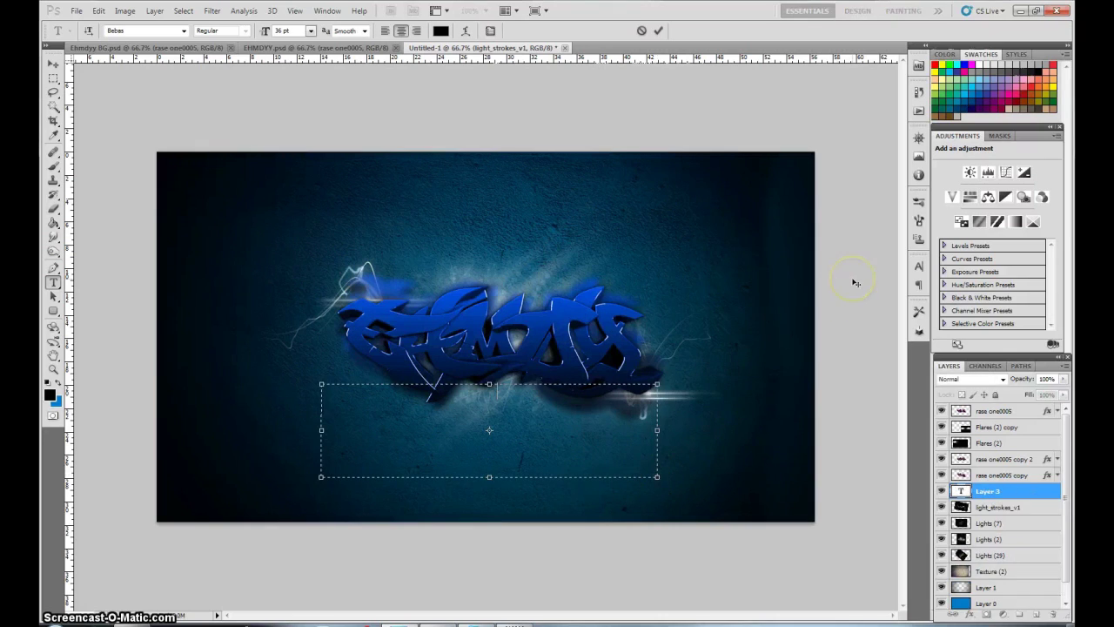
type("UNLEASH YOUR IMAGINATION")
left_click(440, 30)
left_click(920, 334)
left_click(439, 30)
left_click(920, 334)
left_click(53, 64)
left_click_drag(519, 412, 562, 427)
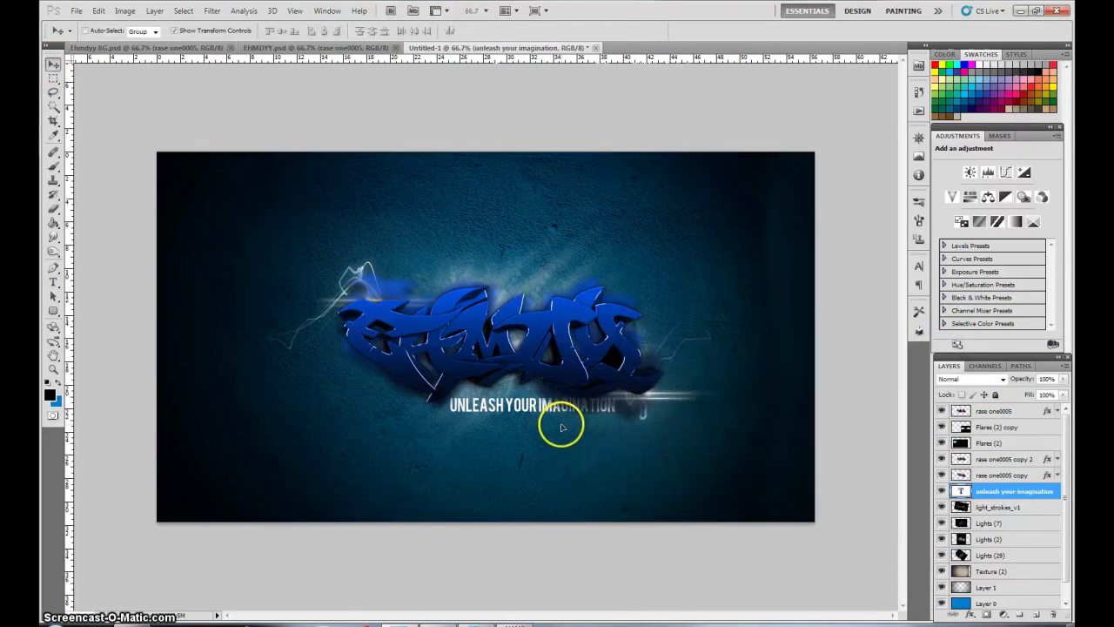
Move the text layer near the bottom of the stack and adjust the text's tilt.
left_click_drag(1019, 581, 997, 597)
key("ctrl+t")
mouse_move(718, 475)
left_mouse_down()
mouse_move(712, 497)
mouse_move(598, 447)
left_mouse_up()
key("Return")
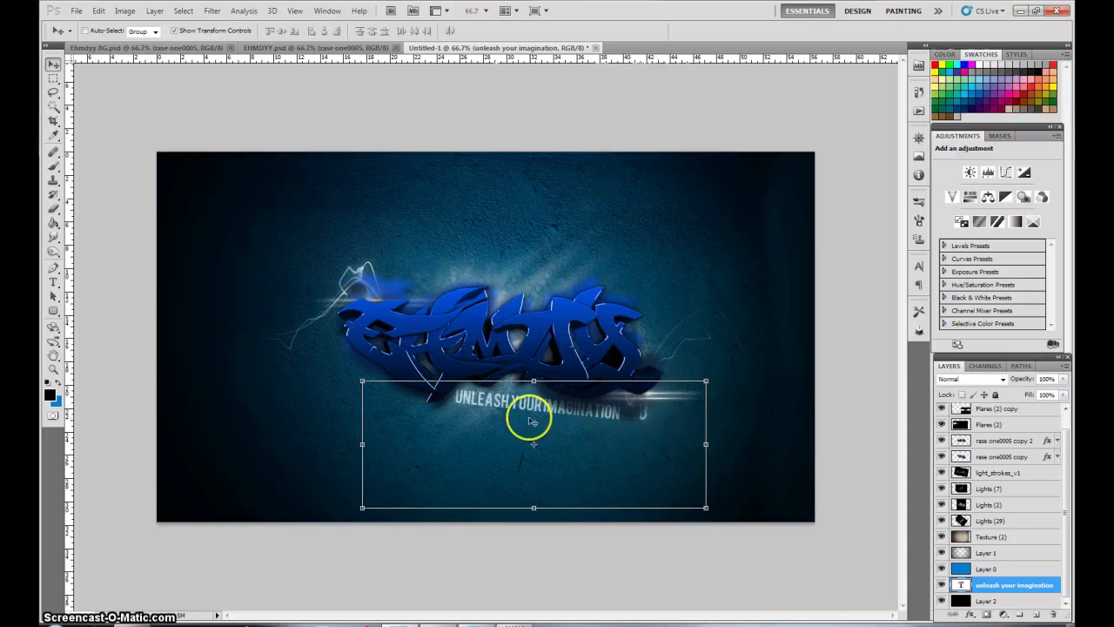
scroll(1001, 452, "up", 1)
left_click(1002, 410)
Add an Exposure adjustment layer set to +1.50.
left_click(1004, 613)
left_click(983, 453)
left_click_drag(998, 180, 1010, 180)
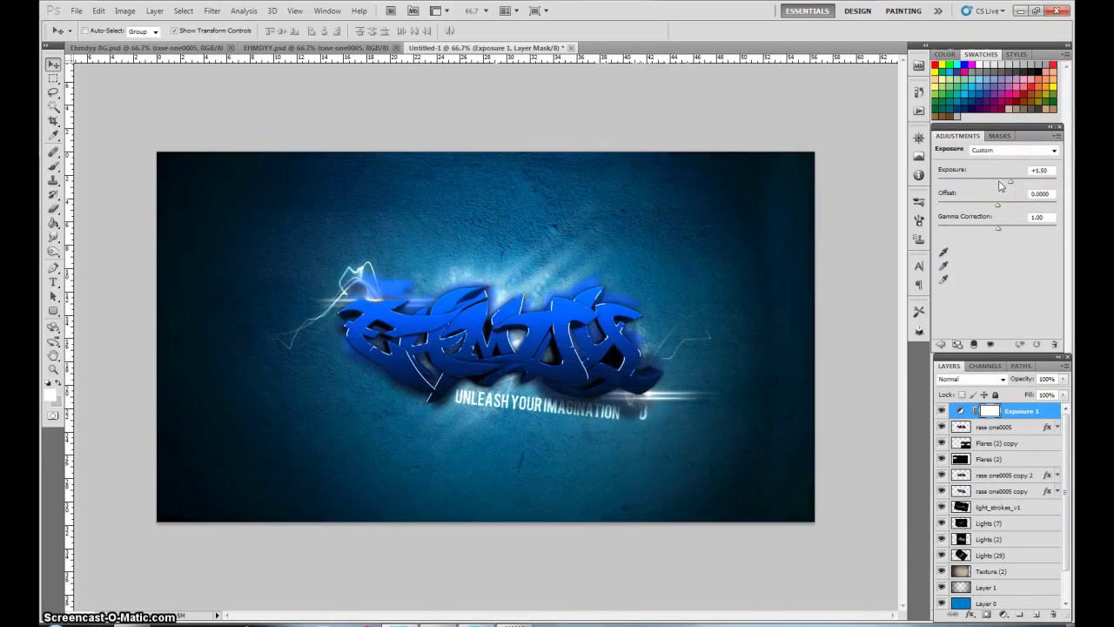
Add a Curves adjustment that pulls the highlights down to darken the image.
left_click(1003, 616)
left_click(979, 426)
left_click_drag(984, 259, 986, 268)
left_click_drag(1022, 214, 1030, 227)
left_click_drag(941, 427, 941, 410)
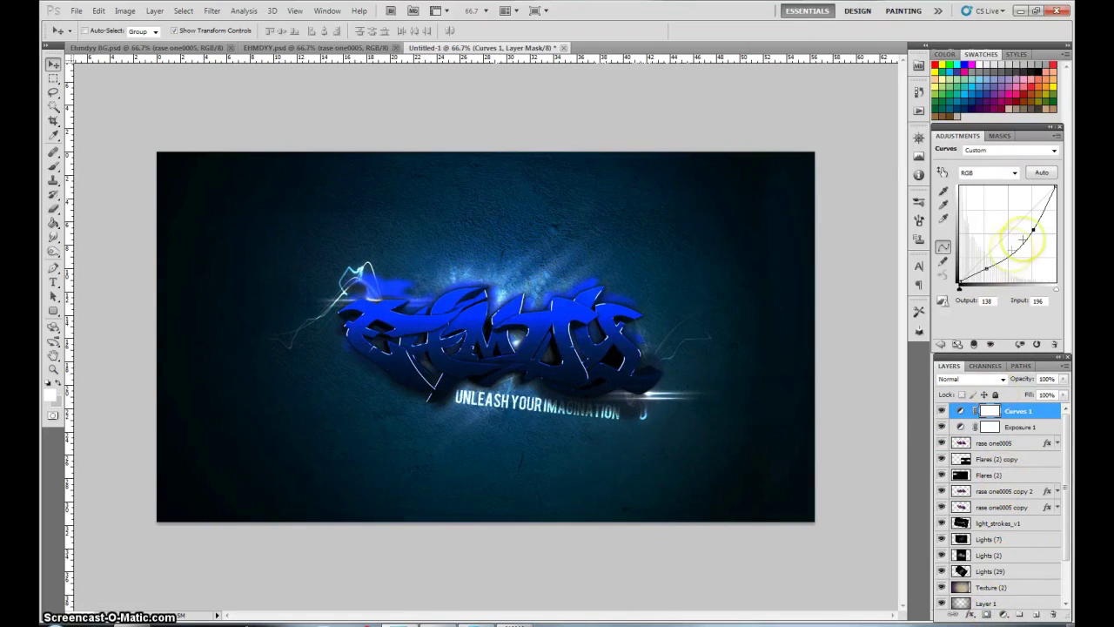
Add a black-to-white Gradient Map in Overlay mode at 28% opacity.
left_click(1003, 615)
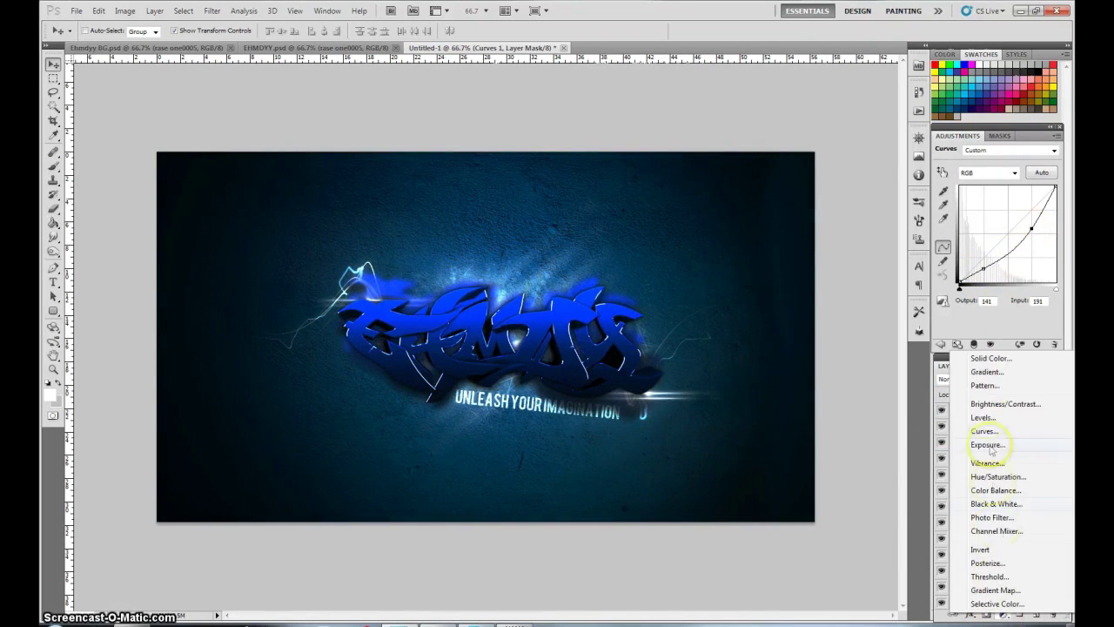
left_click(1001, 597)
left_click(971, 380)
left_click(964, 216)
left_click(993, 174)
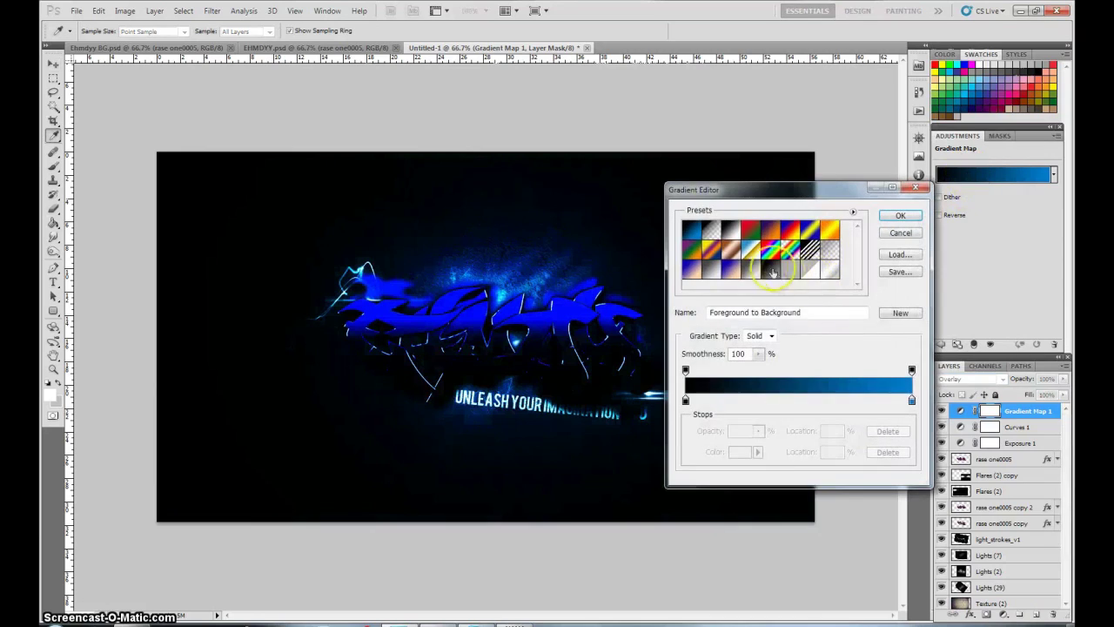
left_click(758, 217)
left_click(901, 214)
left_click_drag(1055, 394, 1001, 400)
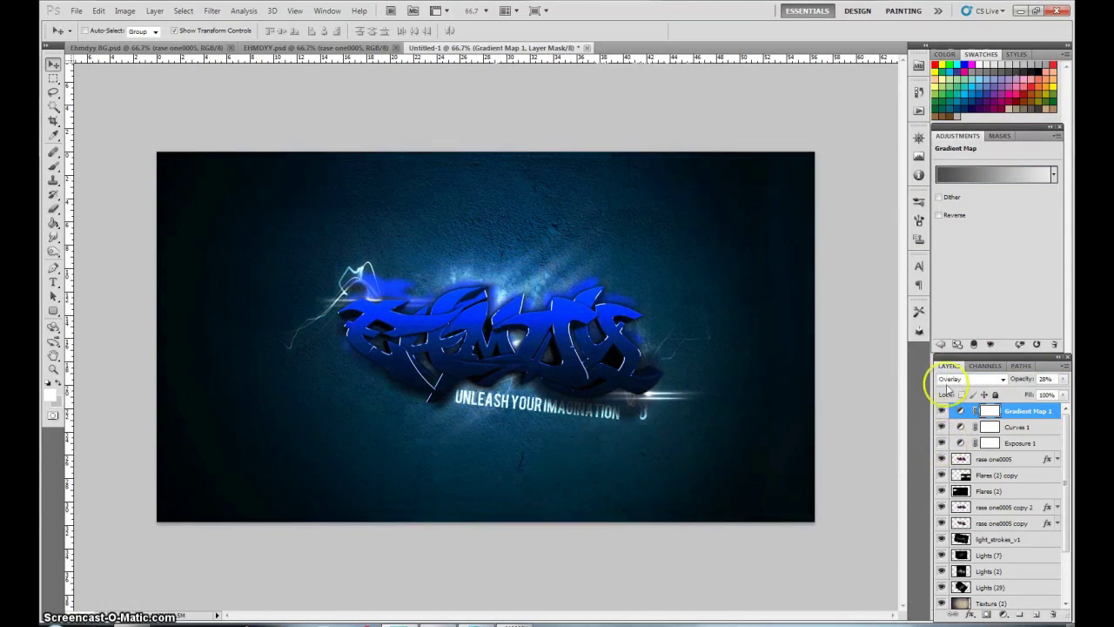
right_click(1008, 461)
Give rase one0005 an Overlay Gradient Overlay with a light grey gradient stop.
left_click(973, 180)
left_click(729, 277)
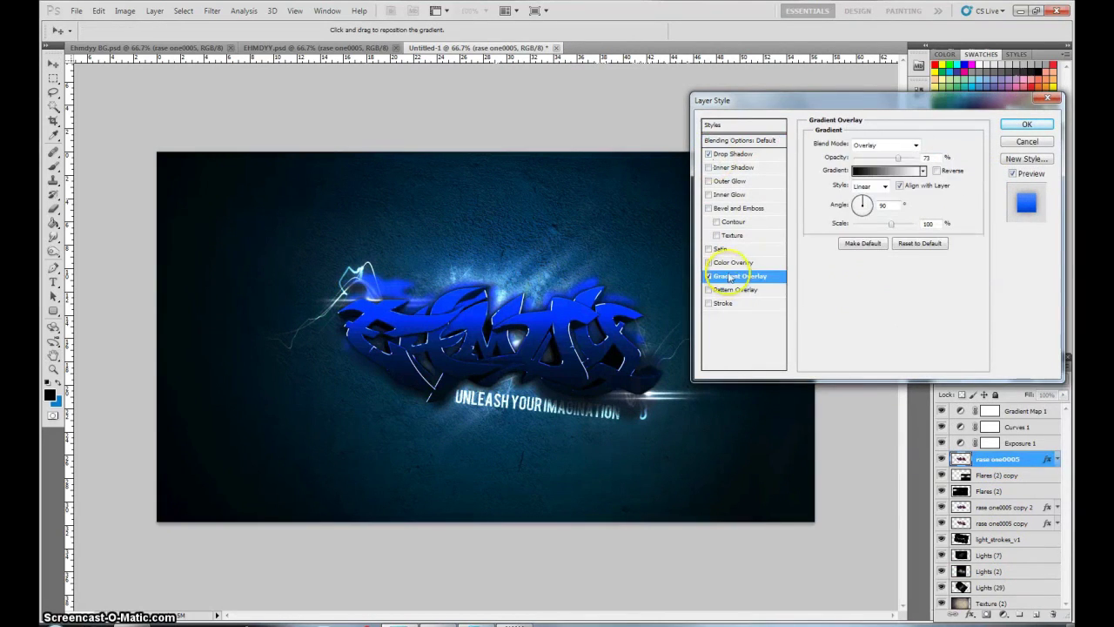
left_click(887, 170)
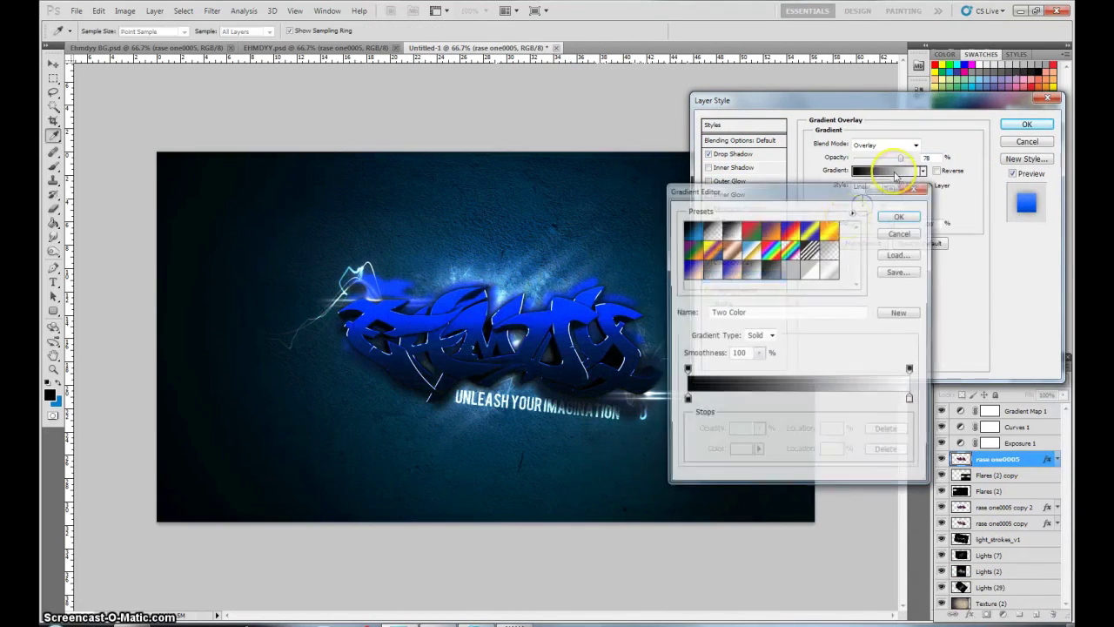
double_click(908, 398)
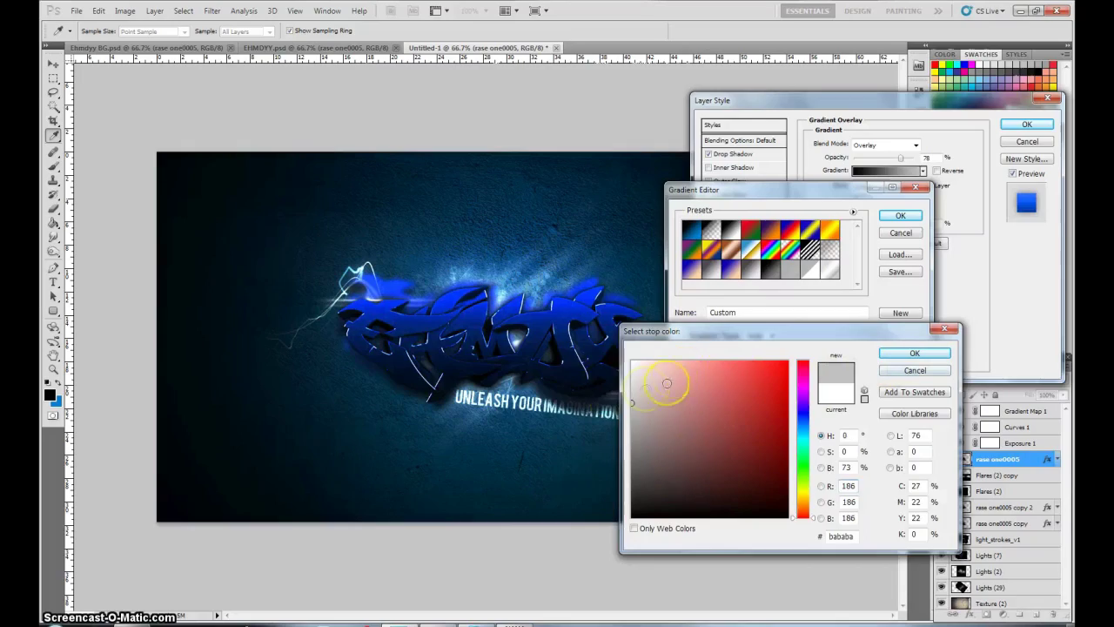
left_click(915, 353)
left_click(900, 215)
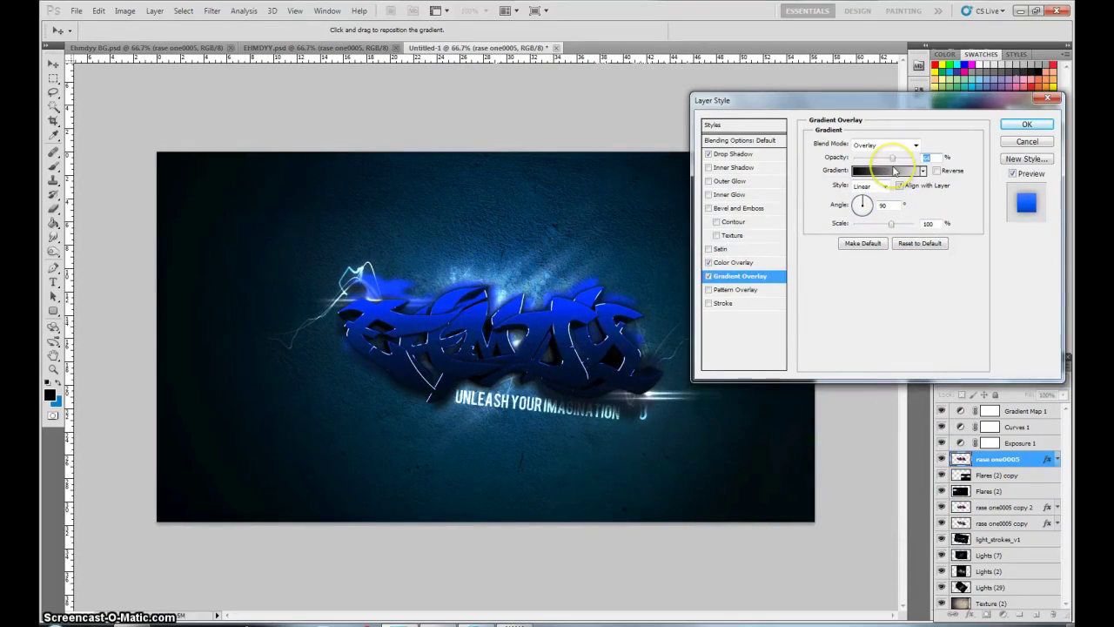
left_click(1033, 131)
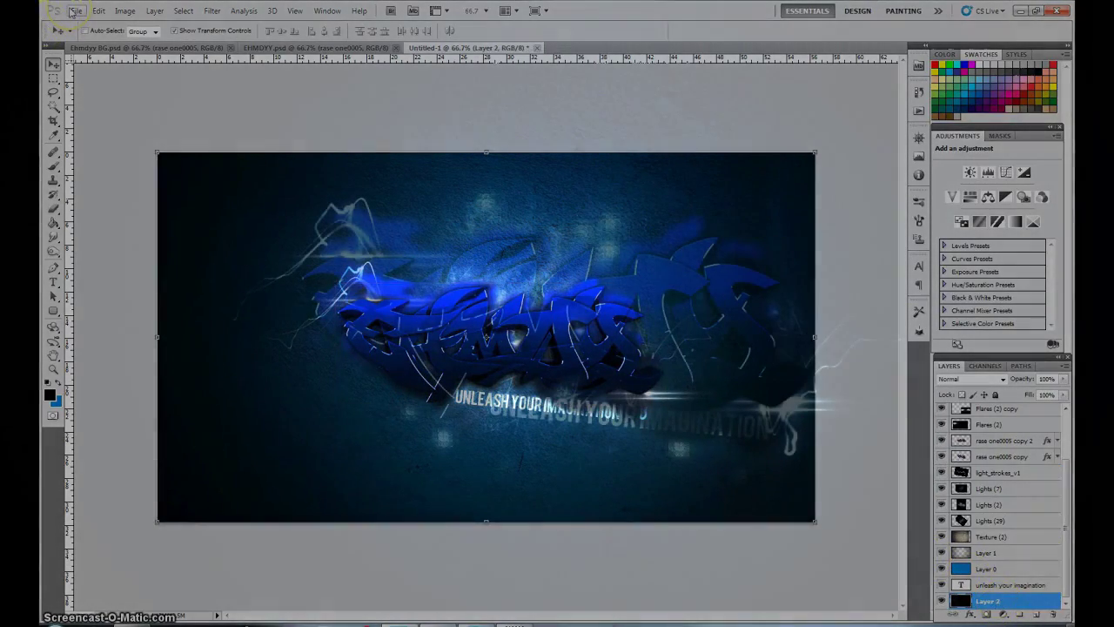